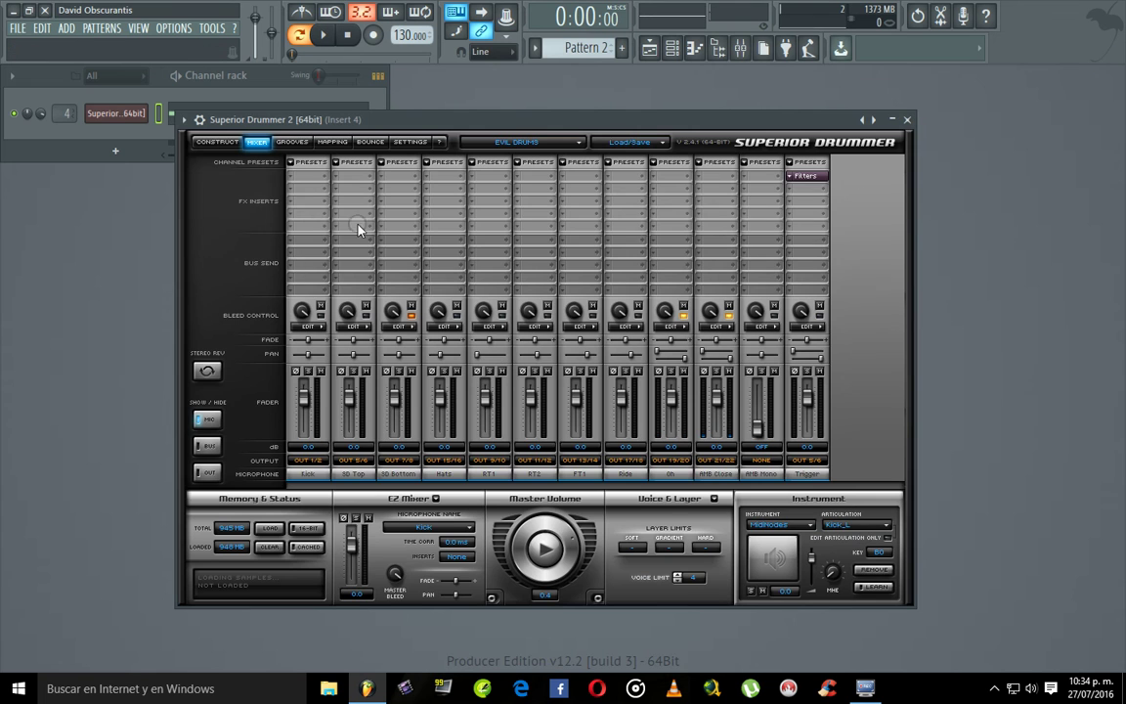
Step: Route Superior Drummer's Trigger channel to Out 3/4 and open the FL Studio mixer with the pattern playing
{"action": "left_click", "coordinate": [819, 466]}
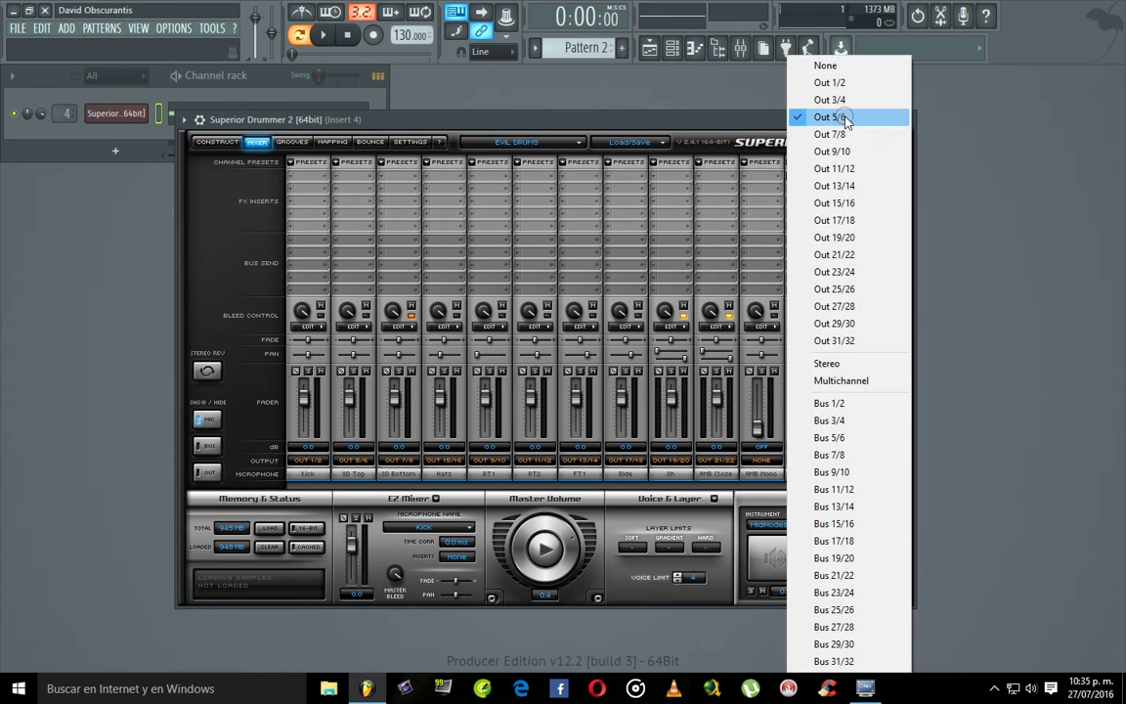
{"action": "left_click", "coordinate": [844, 102]}
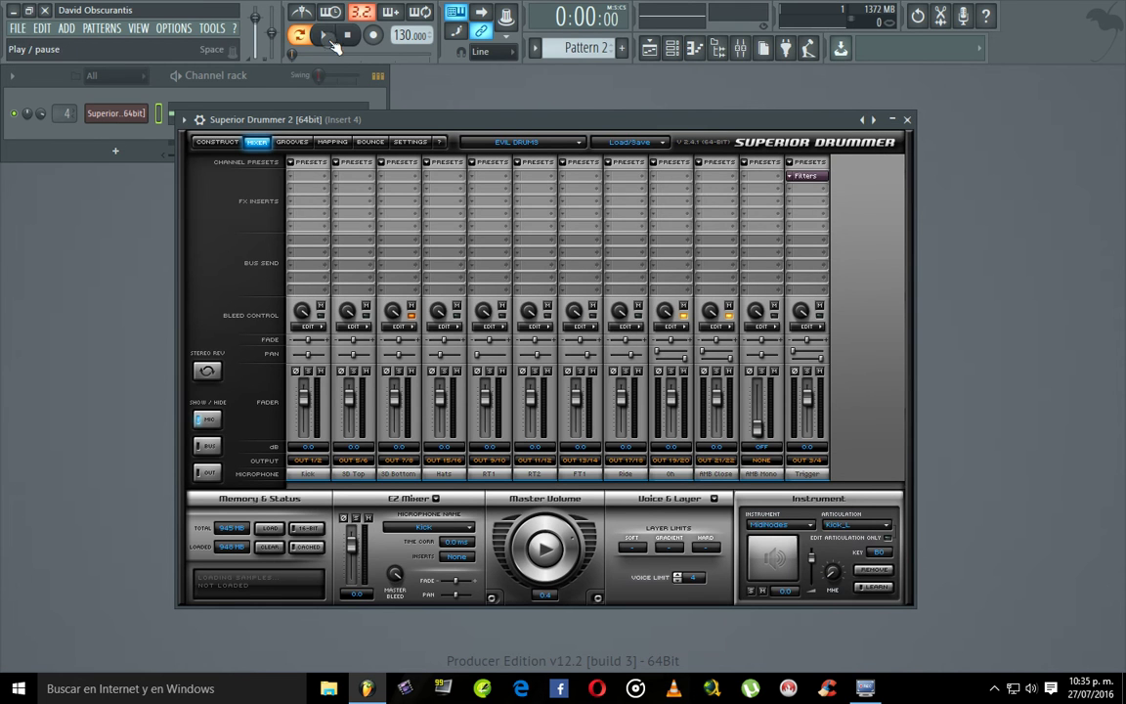
{"action": "left_click", "coordinate": [741, 48]}
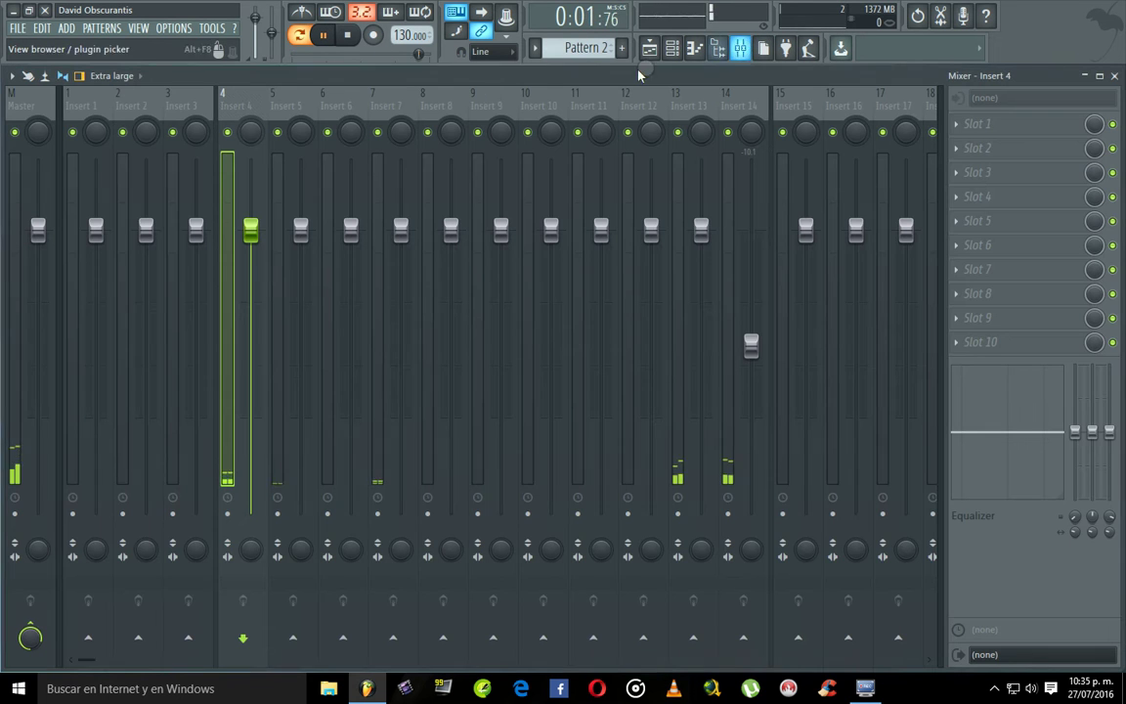
Step: Rename mixer track Insert 5 as Trigger
{"action": "left_click", "coordinate": [282, 106]}
{"action": "right_click", "coordinate": [284, 103]}
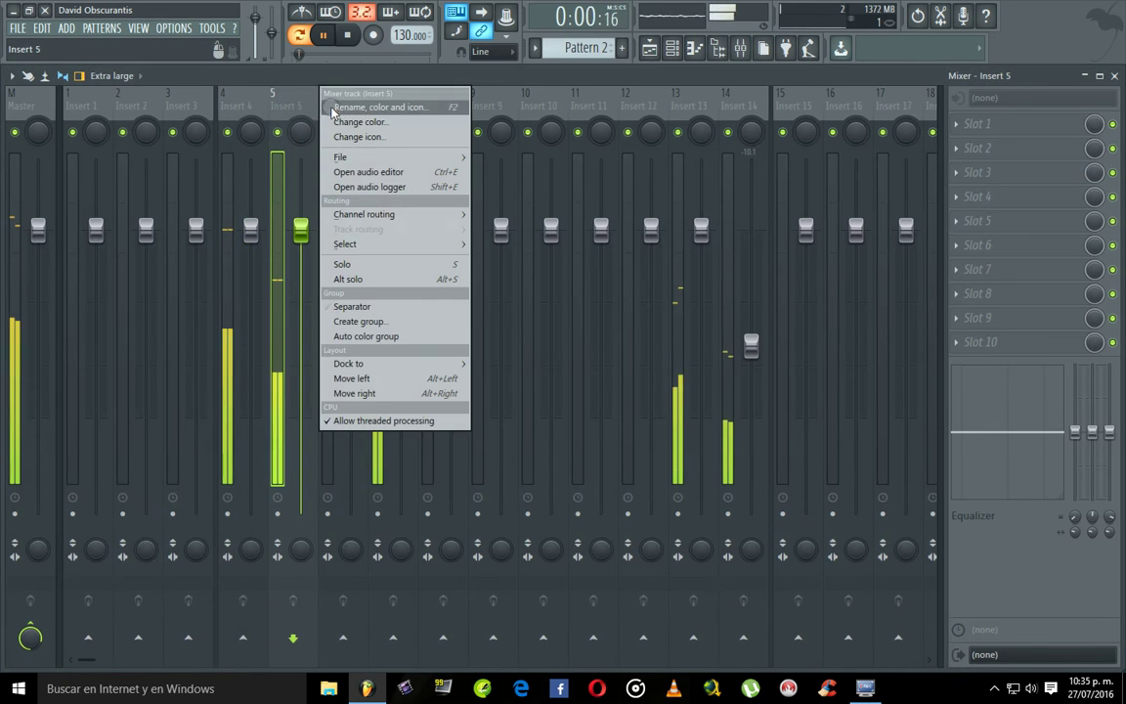
{"action": "left_click", "coordinate": [333, 107]}
{"action": "type", "text": "Trigger"}
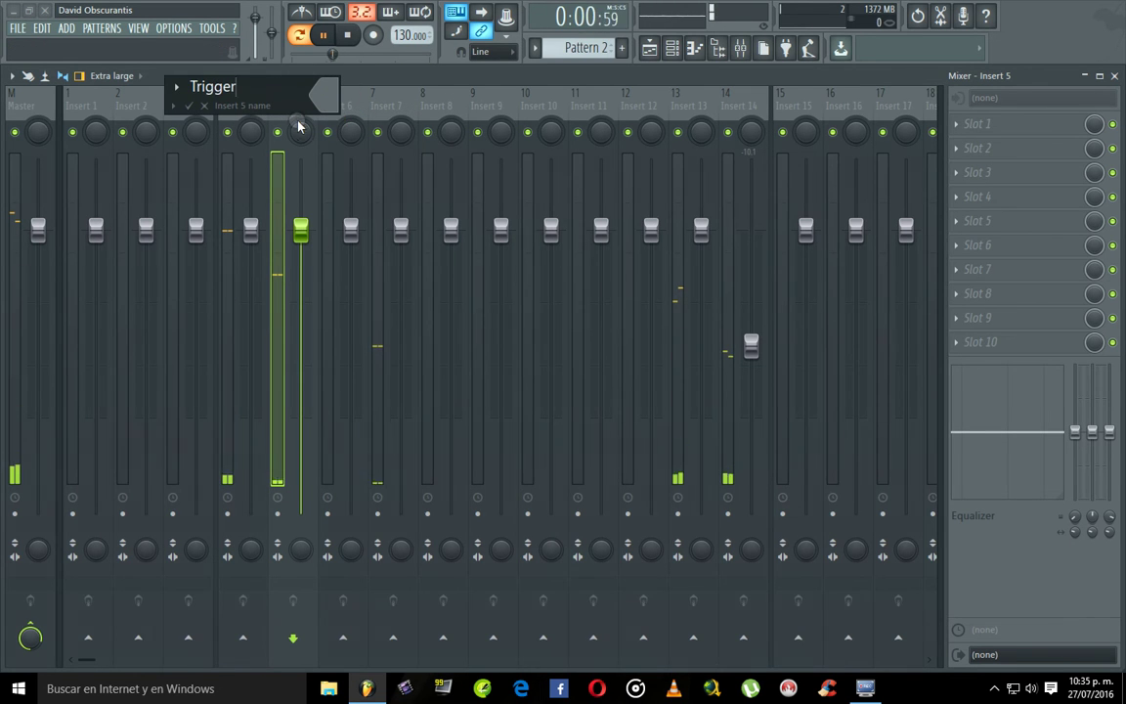
{"action": "key", "text": "Return"}
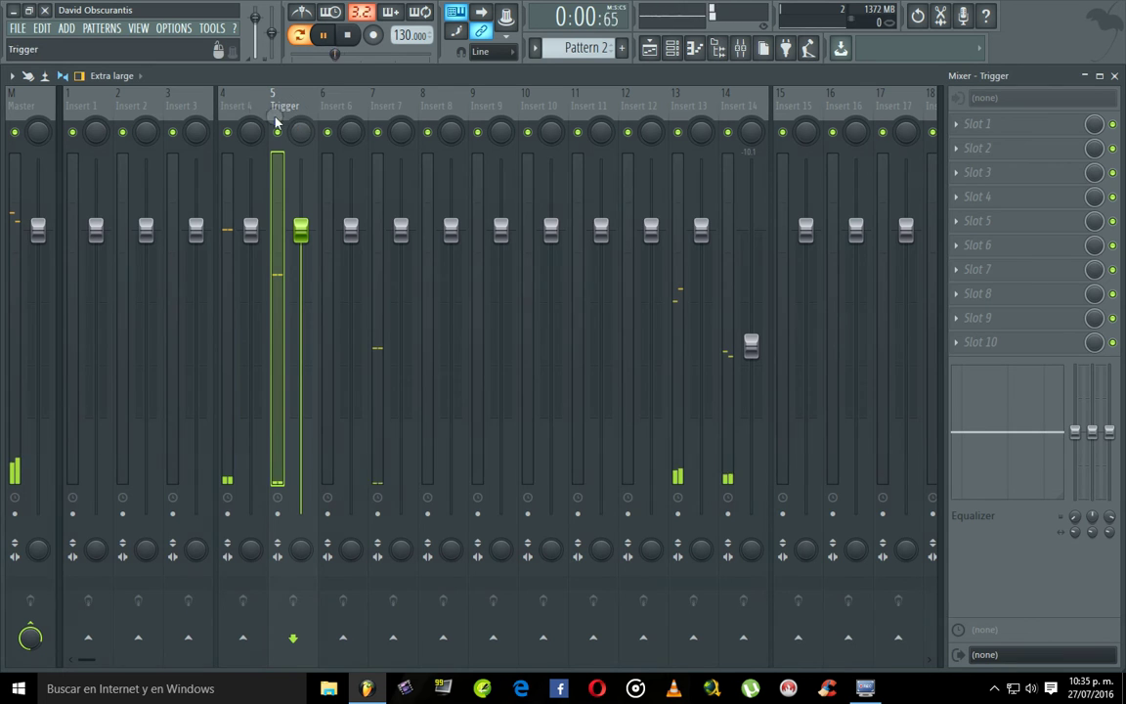
Step: Rename mixer track Insert 4 as Kick
{"action": "right_click", "coordinate": [235, 105]}
{"action": "left_click", "coordinate": [284, 108]}
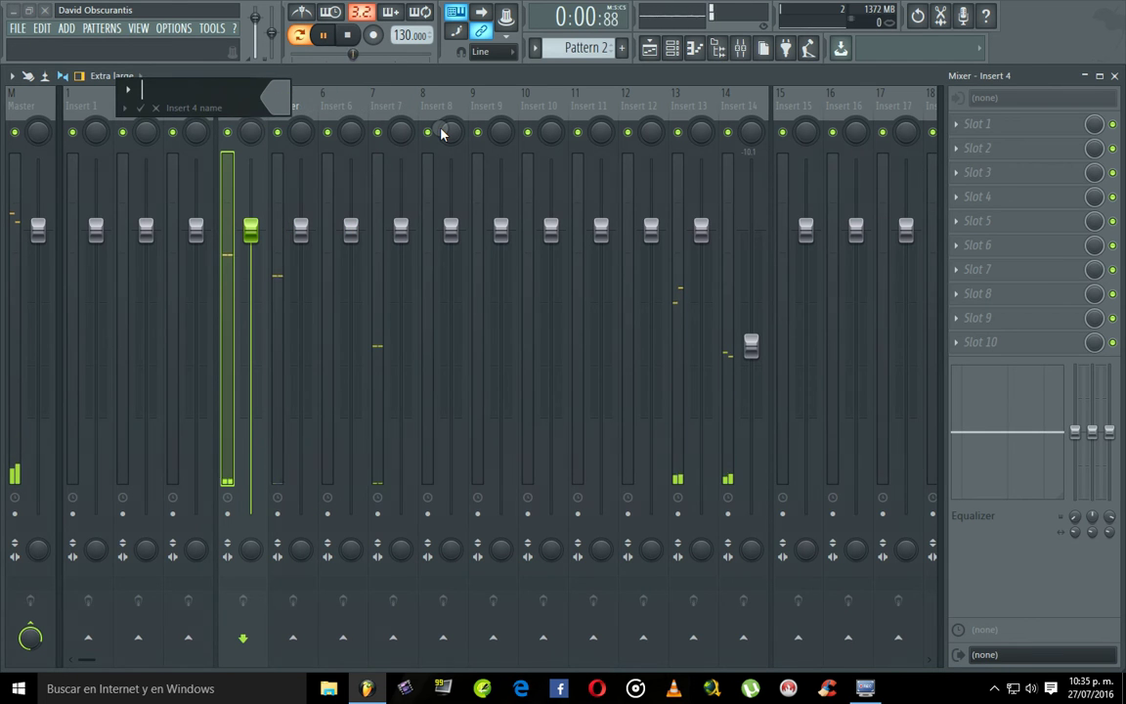
{"action": "type", "text": "Kick"}
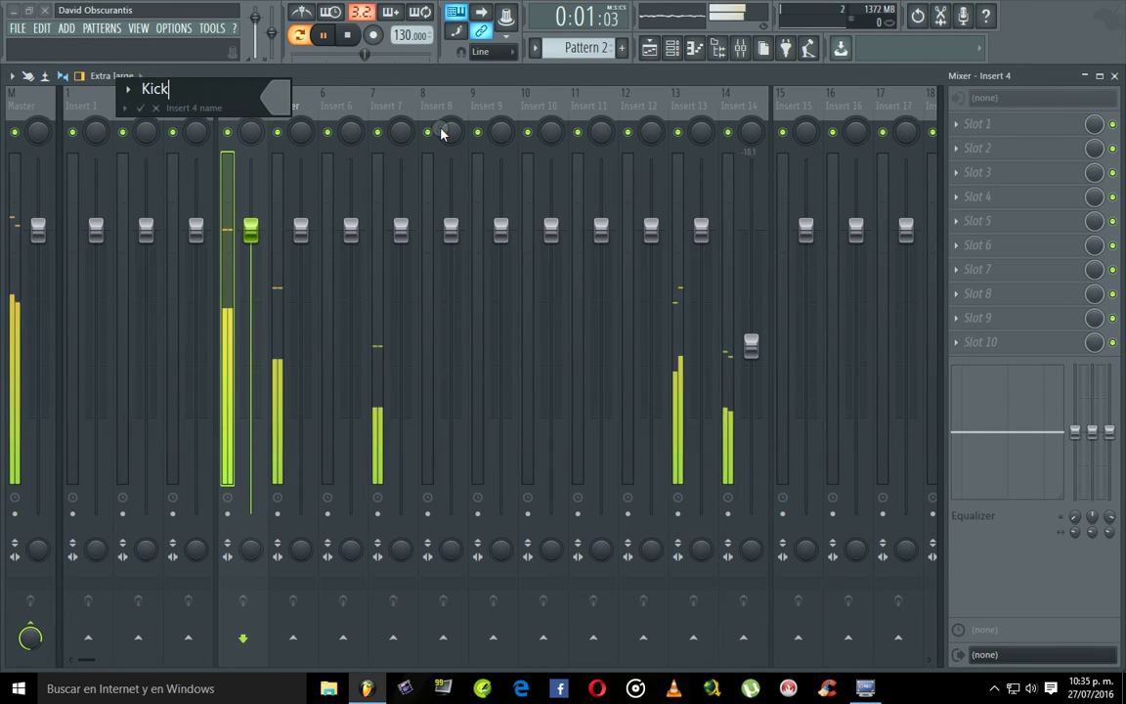
{"action": "key", "text": "Return"}
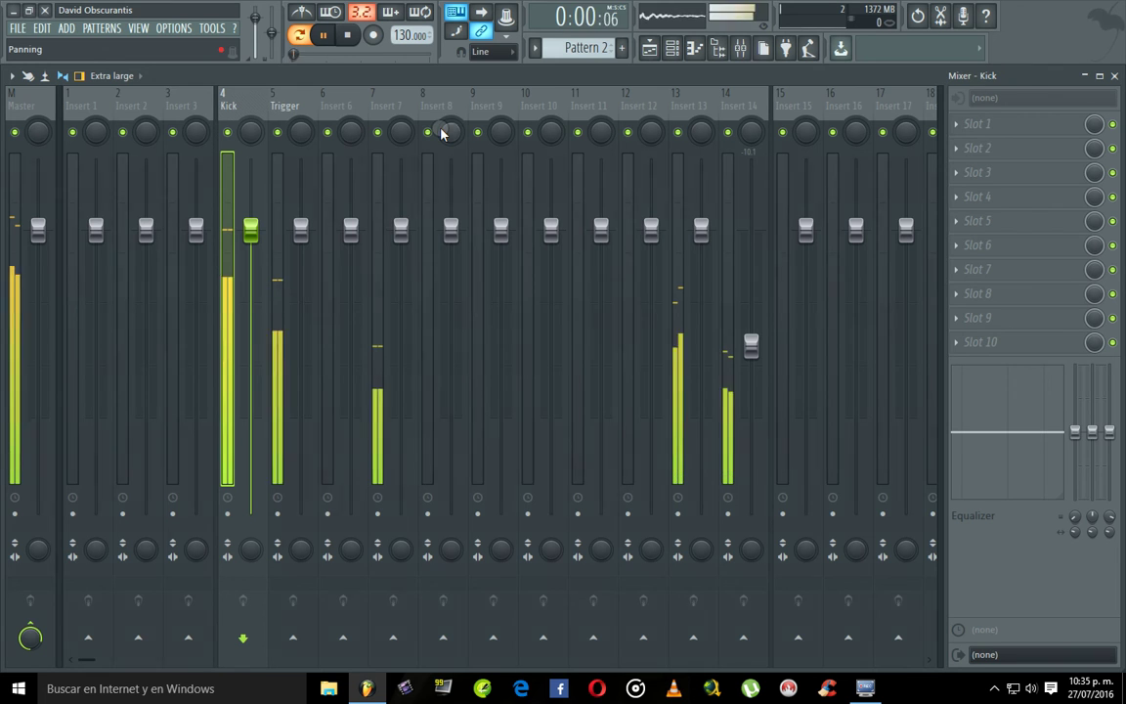
Step: Solo the Trigger track, raise its volume to 0.9 dB, restore all tracks and close the mixer
{"action": "right_click", "coordinate": [279, 134]}
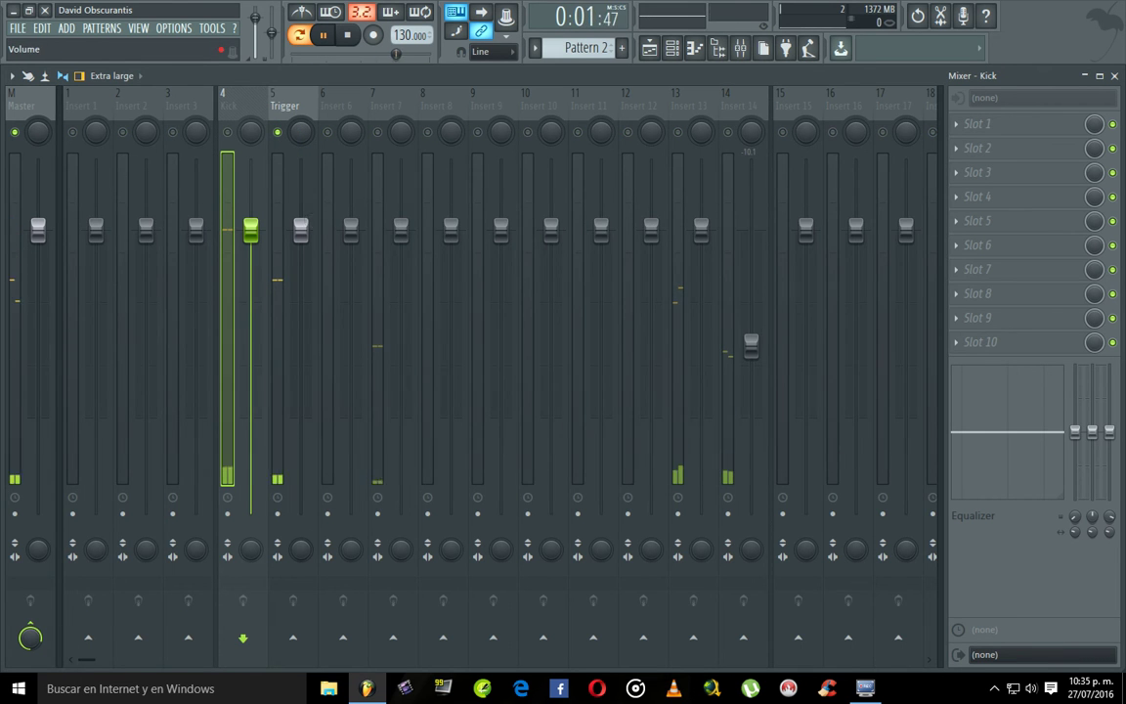
{"action": "left_click_drag", "start_coordinate": [306, 227], "coordinate": [306, 220]}
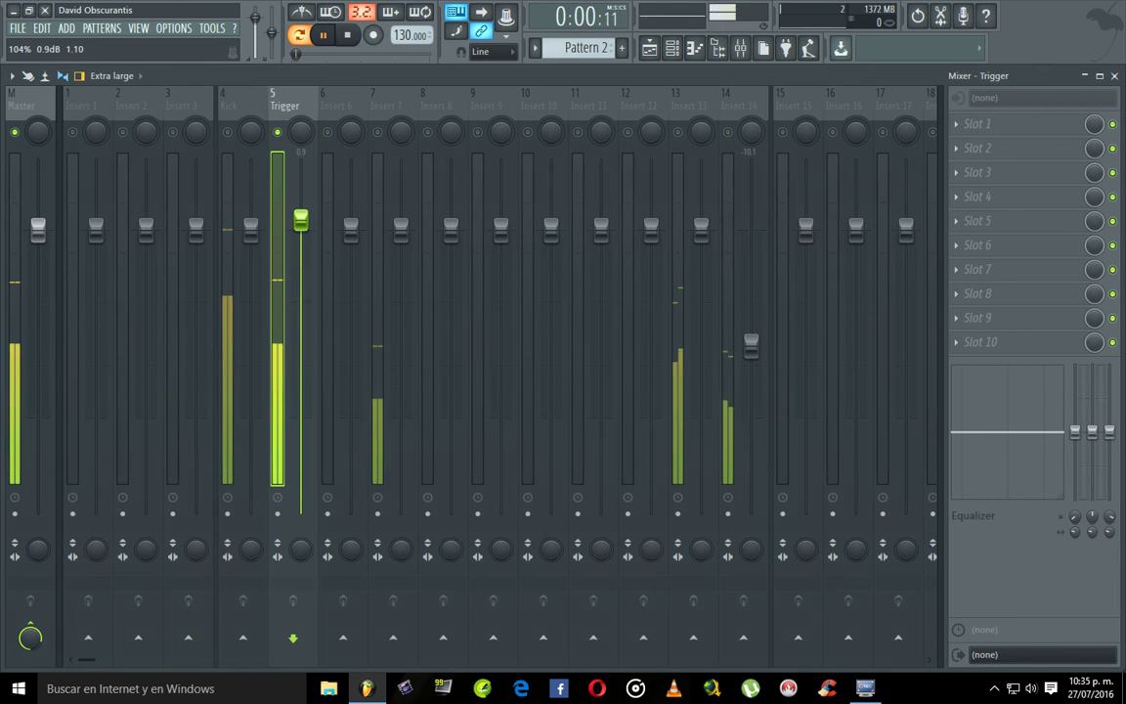
{"action": "right_click", "coordinate": [279, 137]}
{"action": "left_click", "coordinate": [1115, 75]}
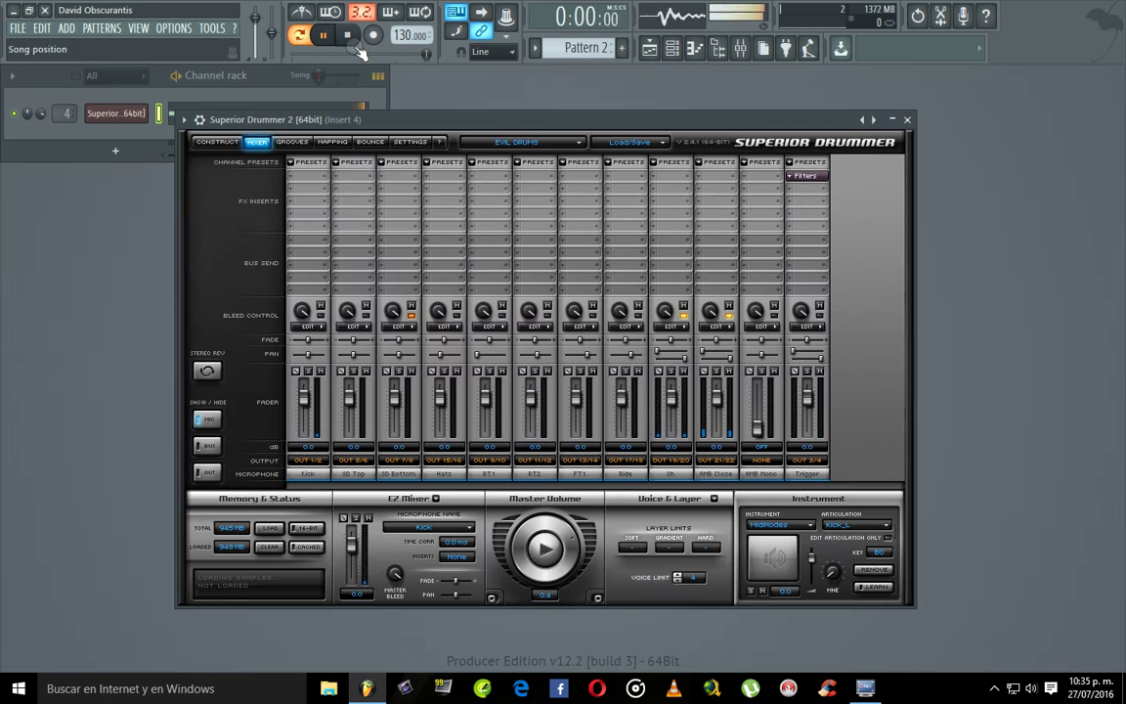
Step: Stop playback and audition the alternative kick drums in the drum kit's kick preview list
{"action": "left_click", "coordinate": [219, 145]}
{"action": "left_click", "coordinate": [349, 36]}
{"action": "right_click", "coordinate": [428, 344]}
{"action": "left_click", "coordinate": [473, 379]}
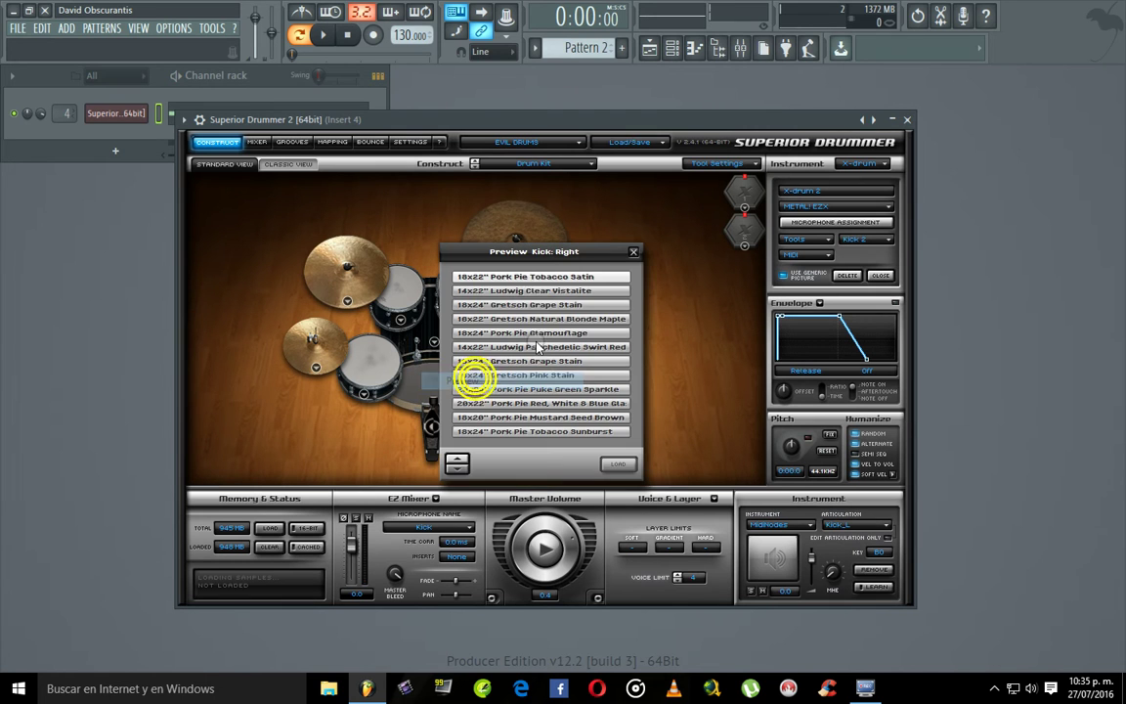
{"action": "left_click", "coordinate": [523, 291]}
{"action": "left_click", "coordinate": [523, 305]}
{"action": "left_click", "coordinate": [522, 320]}
{"action": "left_click", "coordinate": [527, 333]}
{"action": "left_click", "coordinate": [525, 348]}
{"action": "left_click", "coordinate": [527, 362]}
{"action": "left_click", "coordinate": [523, 375]}
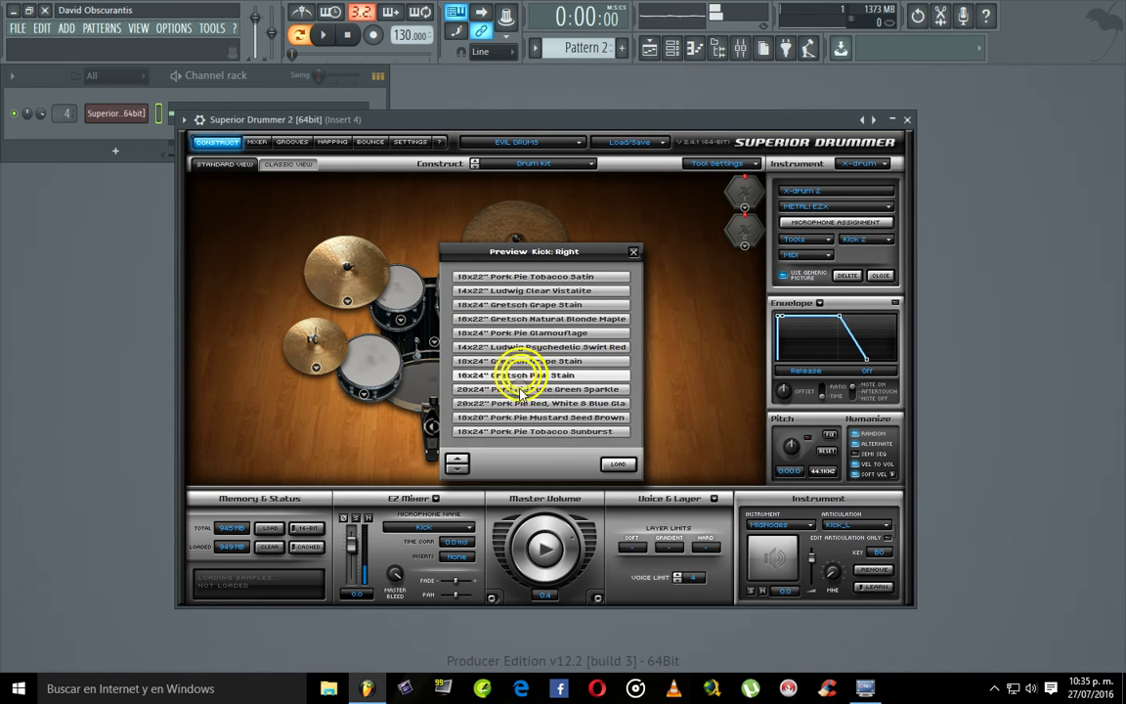
{"action": "left_click", "coordinate": [518, 418]}
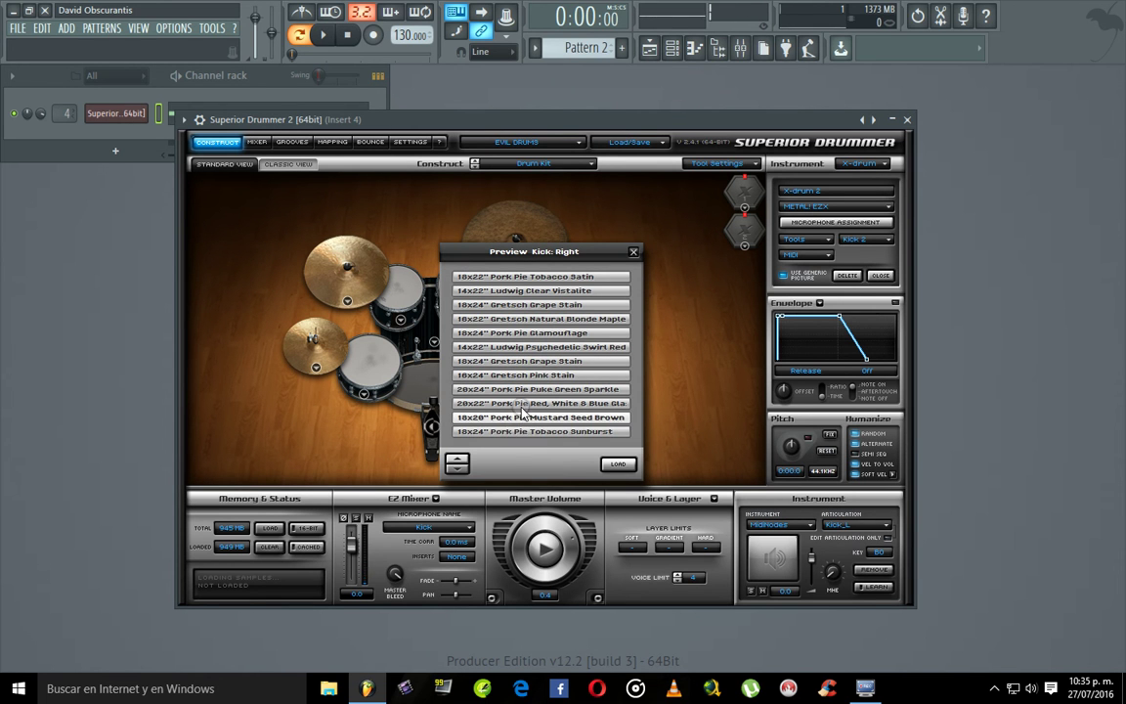
{"action": "left_click", "coordinate": [516, 390]}
{"action": "left_click", "coordinate": [516, 375]}
{"action": "left_click", "coordinate": [516, 361]}
{"action": "left_click", "coordinate": [521, 346]}
{"action": "left_click", "coordinate": [521, 334]}
Step: Load the Gretsch Natural Blonde Maple kick and play the pattern with it
{"action": "left_click", "coordinate": [525, 319]}
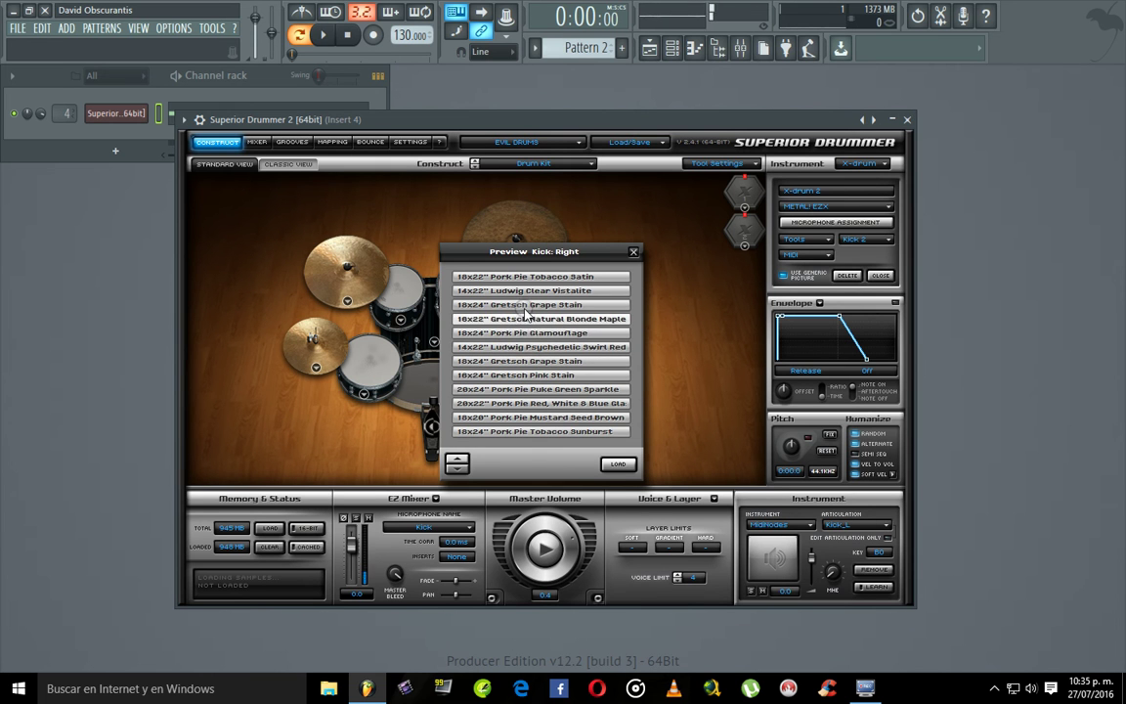
{"action": "left_click", "coordinate": [620, 463]}
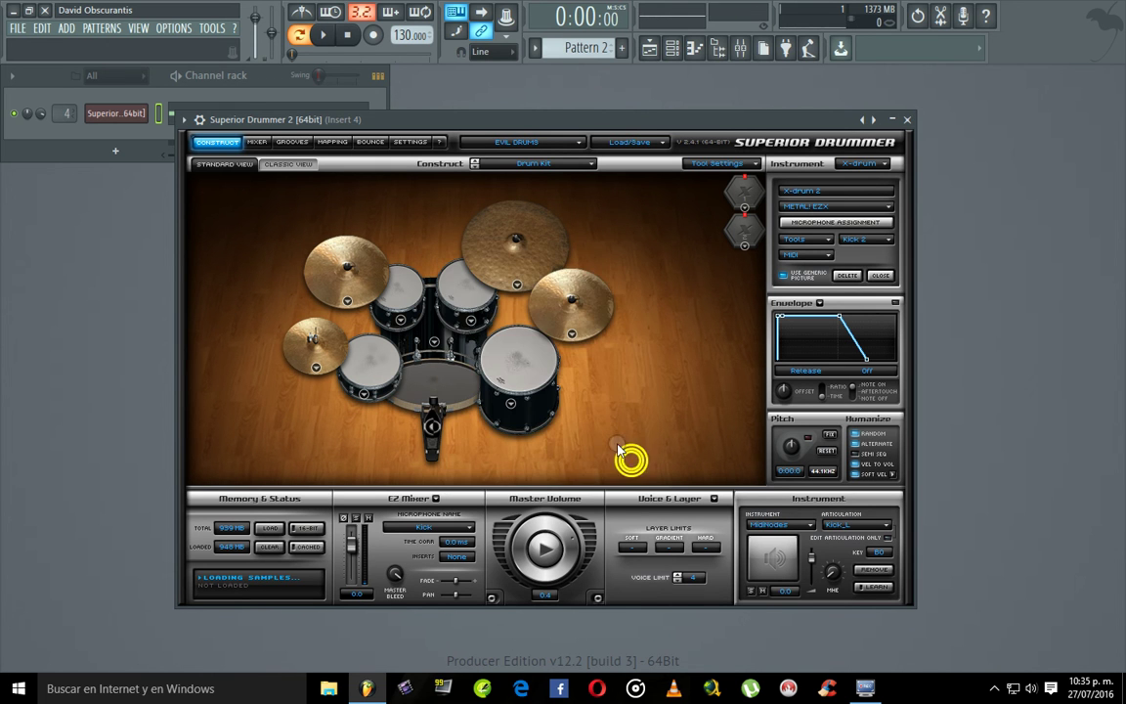
{"action": "left_click", "coordinate": [144, 314]}
{"action": "key", "text": "space"}
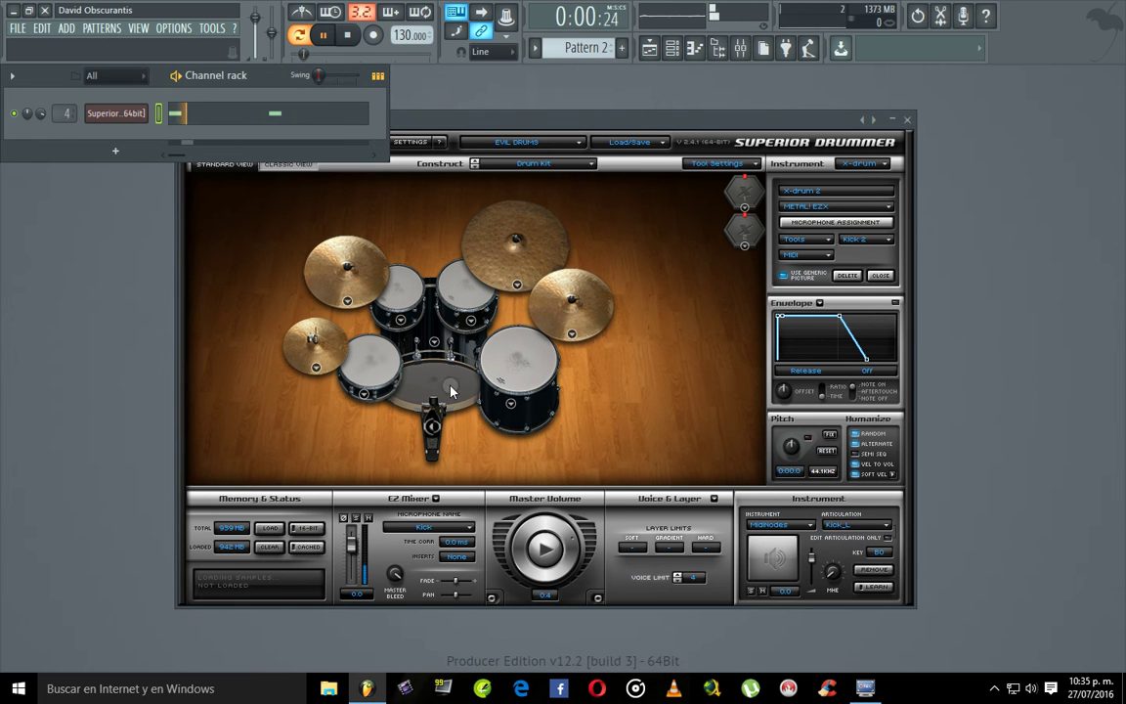
Step: Preview the kick options again and load the 18x24" Gretsch Grape Stain kick
{"action": "right_click", "coordinate": [435, 350]}
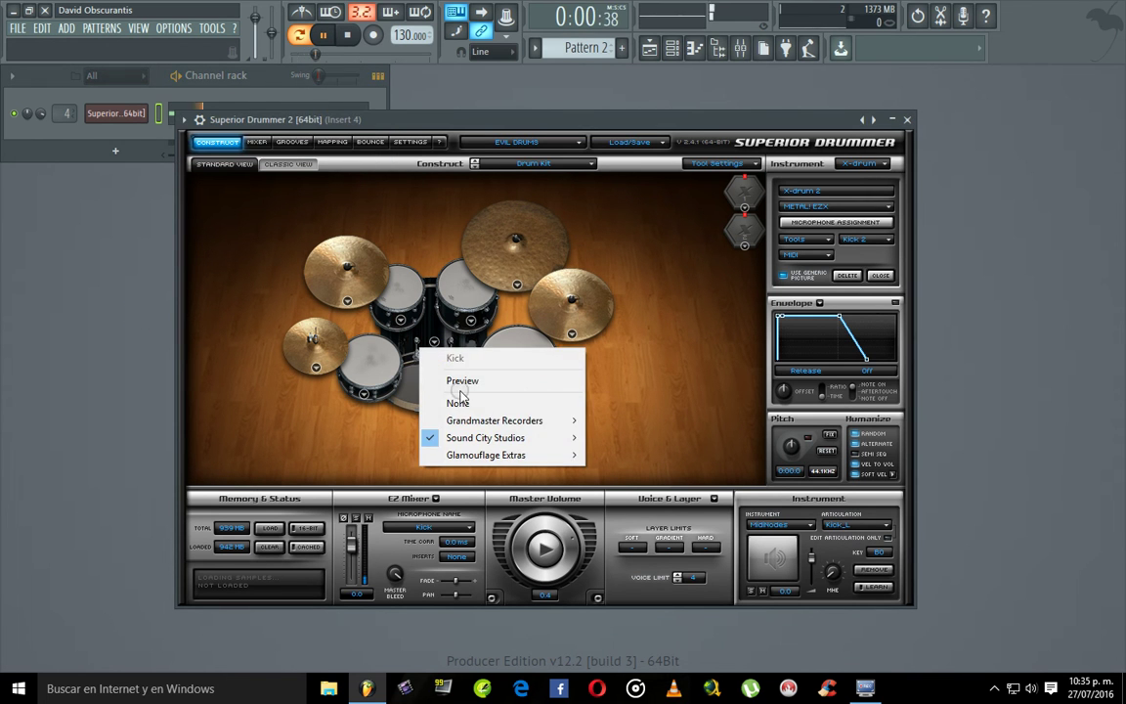
{"action": "left_click", "coordinate": [459, 376]}
{"action": "left_click", "coordinate": [516, 305]}
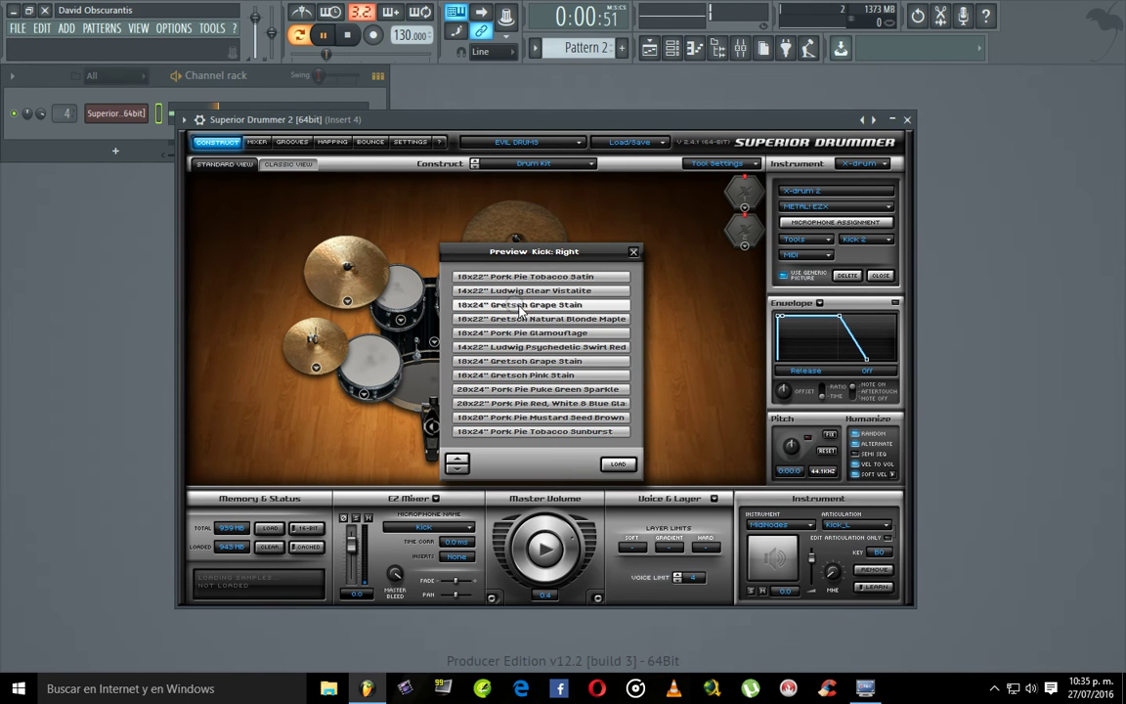
{"action": "left_click", "coordinate": [626, 468]}
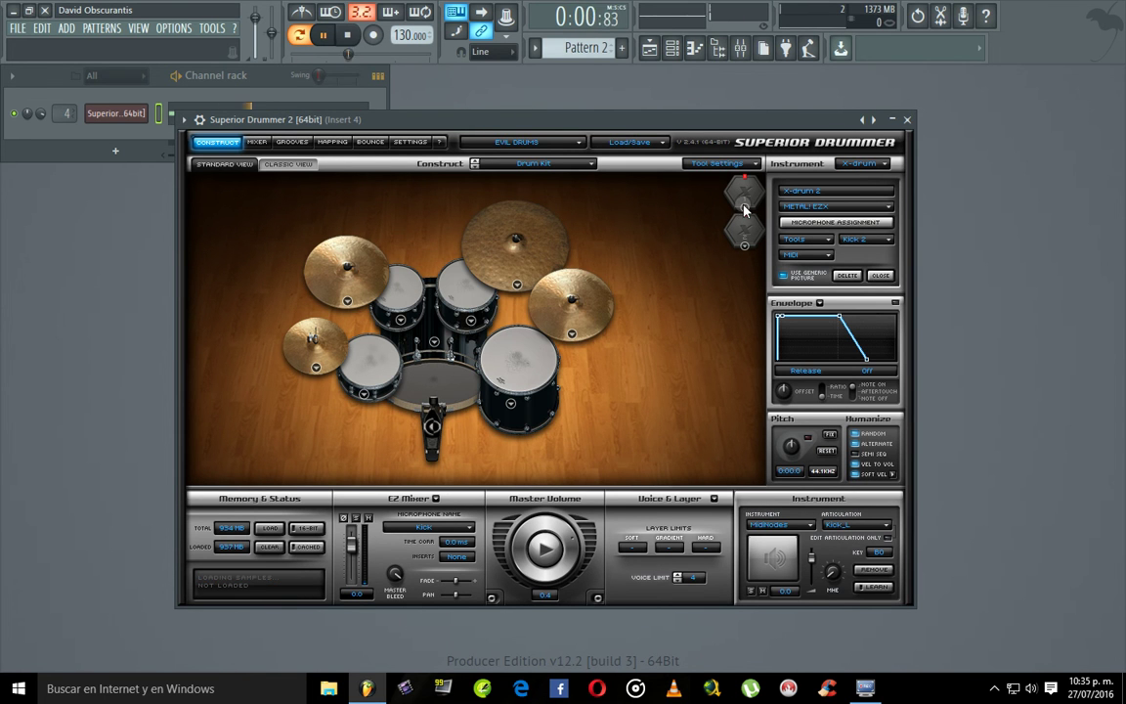
Step: Raise the Kick fader to 5.0 dB in Superior Drummer's mixer and check the track levels in the FL Studio mixer
{"action": "left_click", "coordinate": [256, 143]}
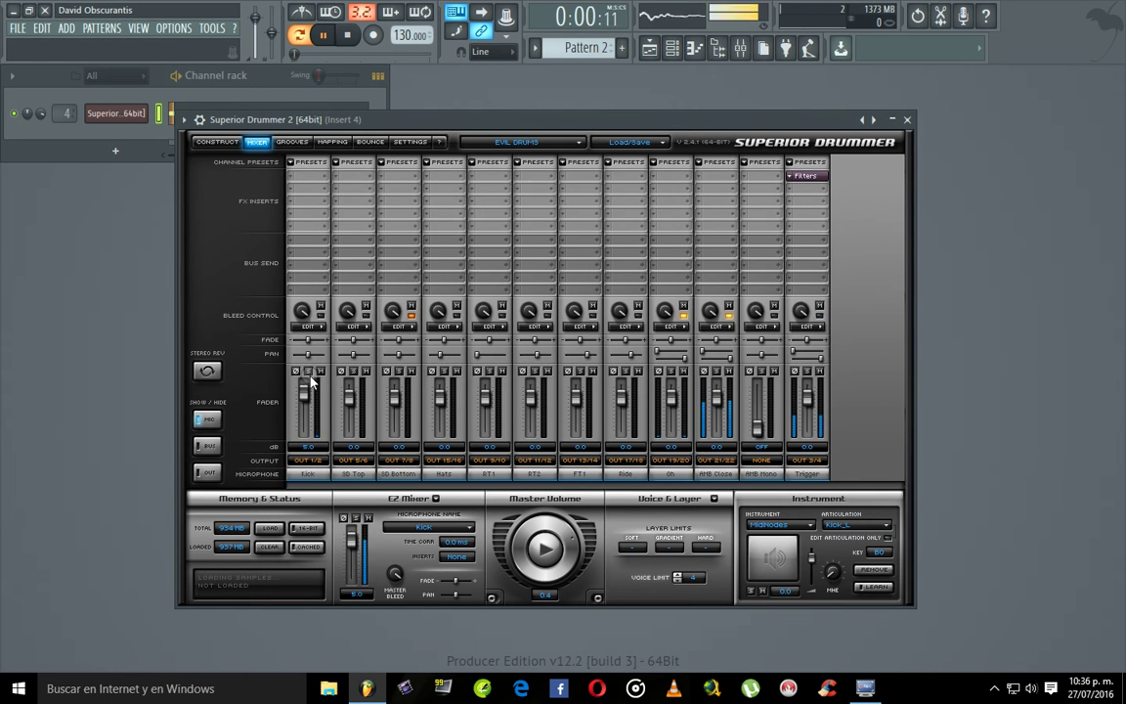
{"action": "left_click", "coordinate": [740, 47]}
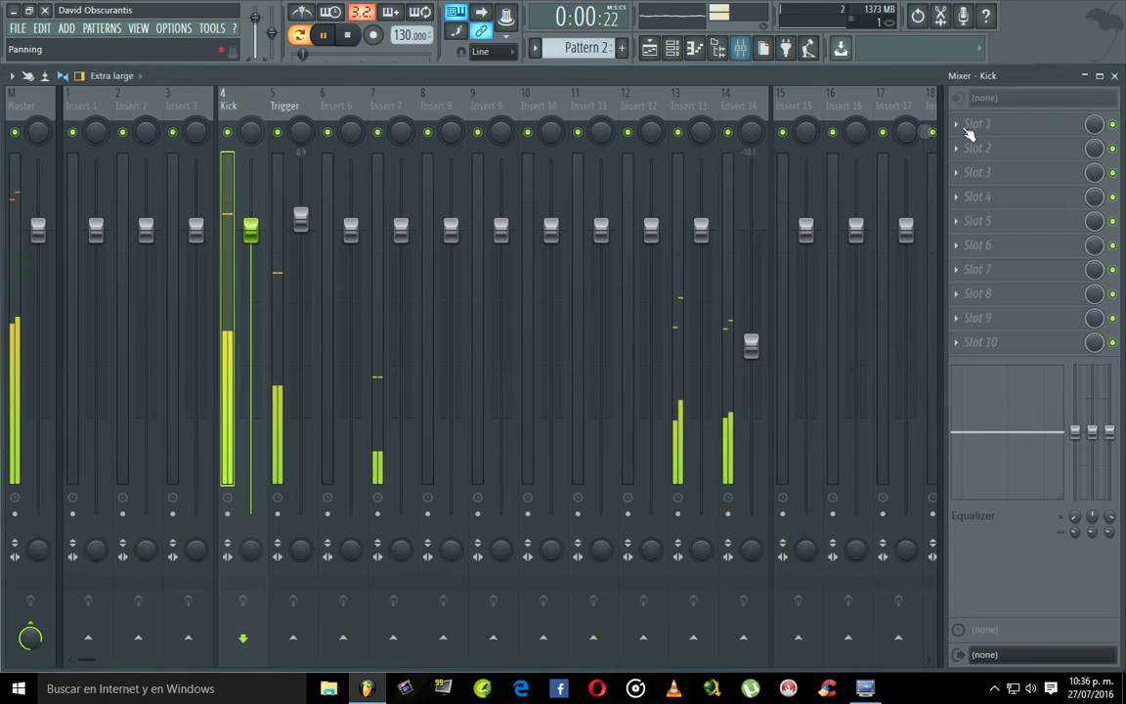
{"action": "left_click", "coordinate": [1114, 76]}
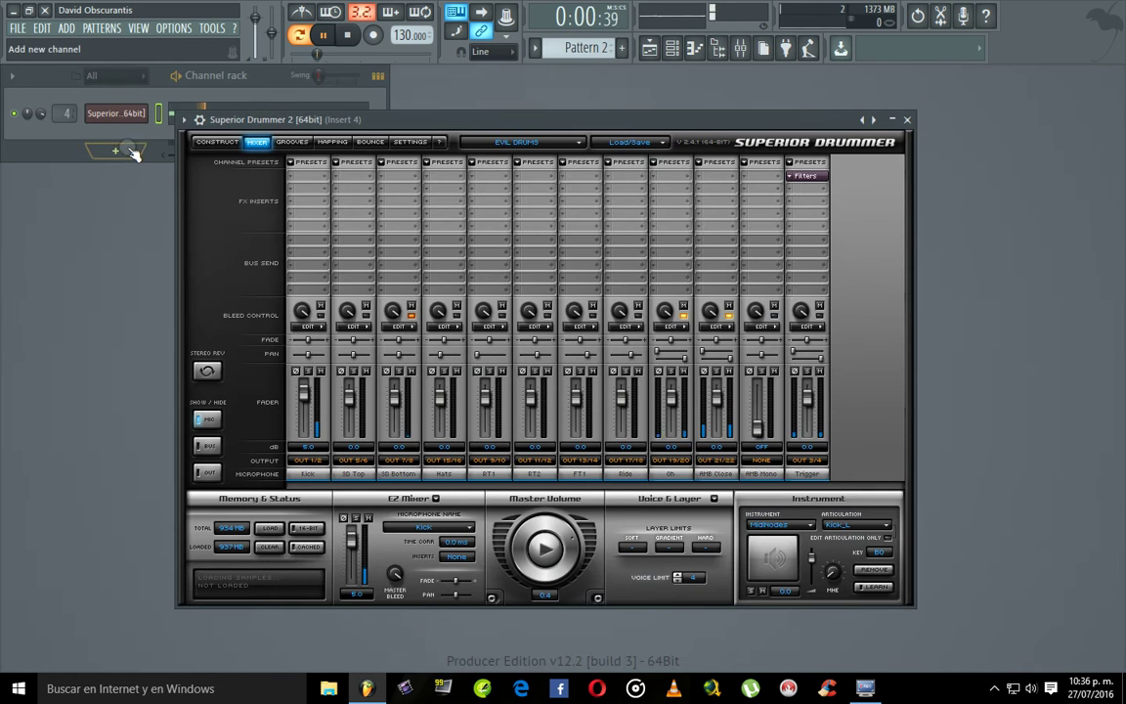
Step: In the piano roll, build an eighth-note kick line alternating C3 and B2 across bar 1, with velocities lowered slightly
{"action": "left_click", "coordinate": [135, 135]}
{"action": "left_click", "coordinate": [211, 116]}
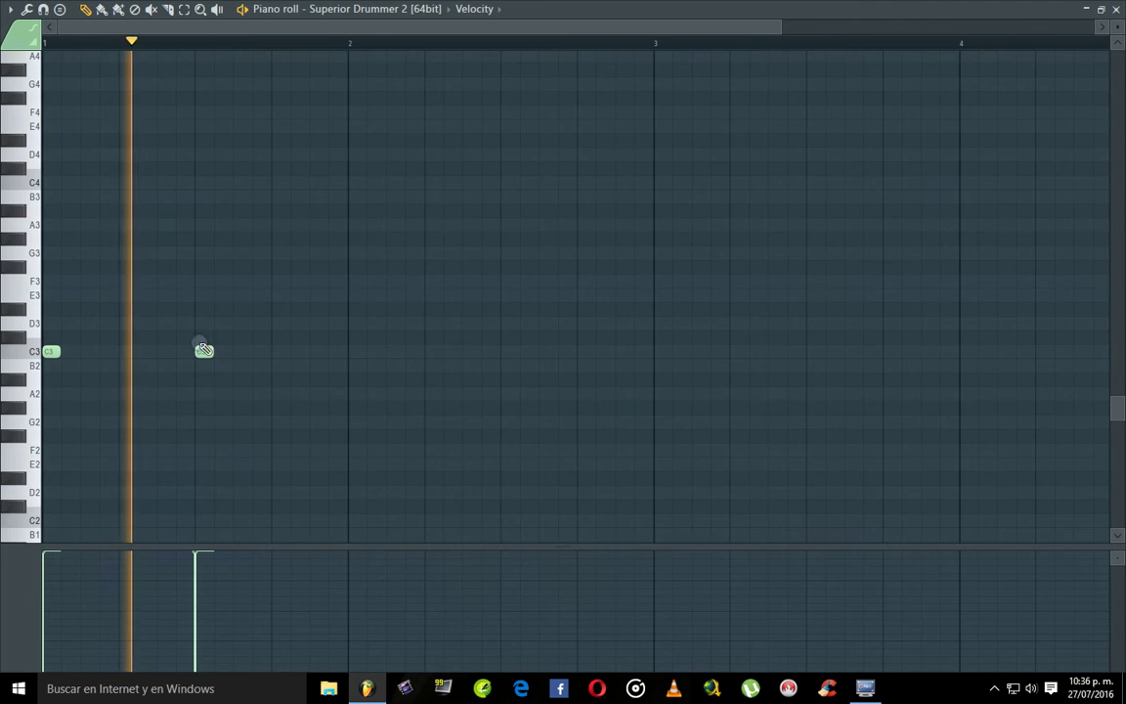
{"action": "left_click_drag", "start_coordinate": [203, 350], "coordinate": [85, 364]}
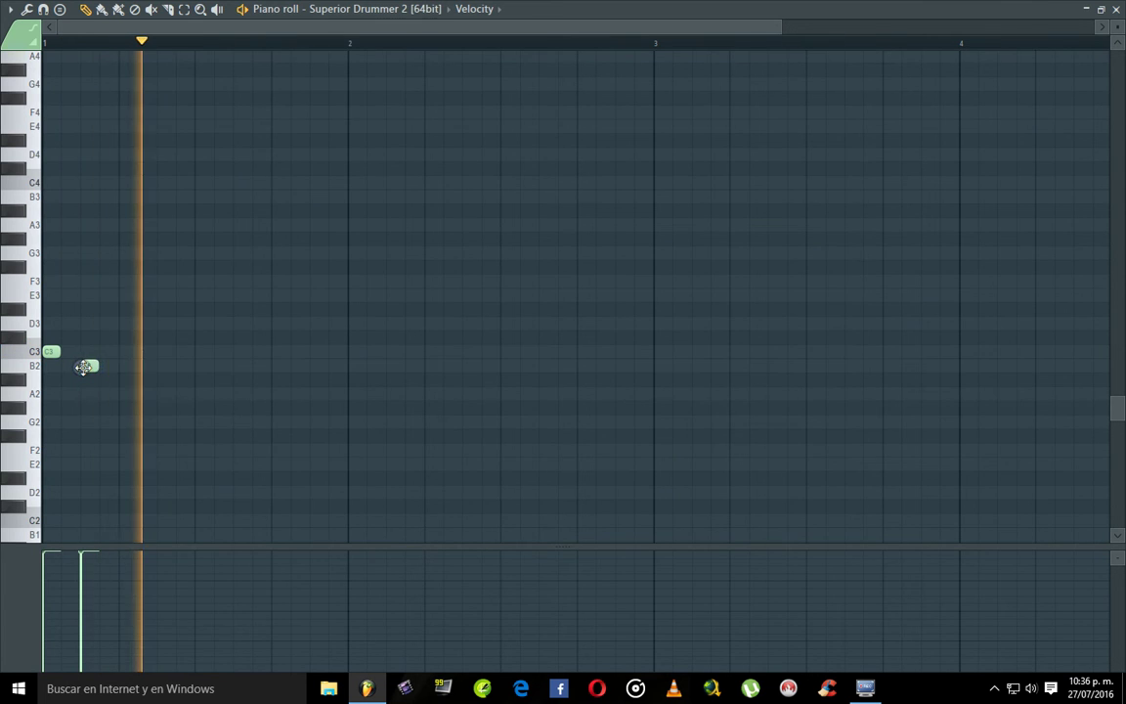
{"action": "left_click", "coordinate": [125, 352]}
{"action": "left_click", "coordinate": [165, 366]}
{"action": "left_click", "coordinate": [202, 352]}
{"action": "left_click", "coordinate": [239, 366]}
{"action": "left_click", "coordinate": [277, 353]}
{"action": "left_click", "coordinate": [315, 365]}
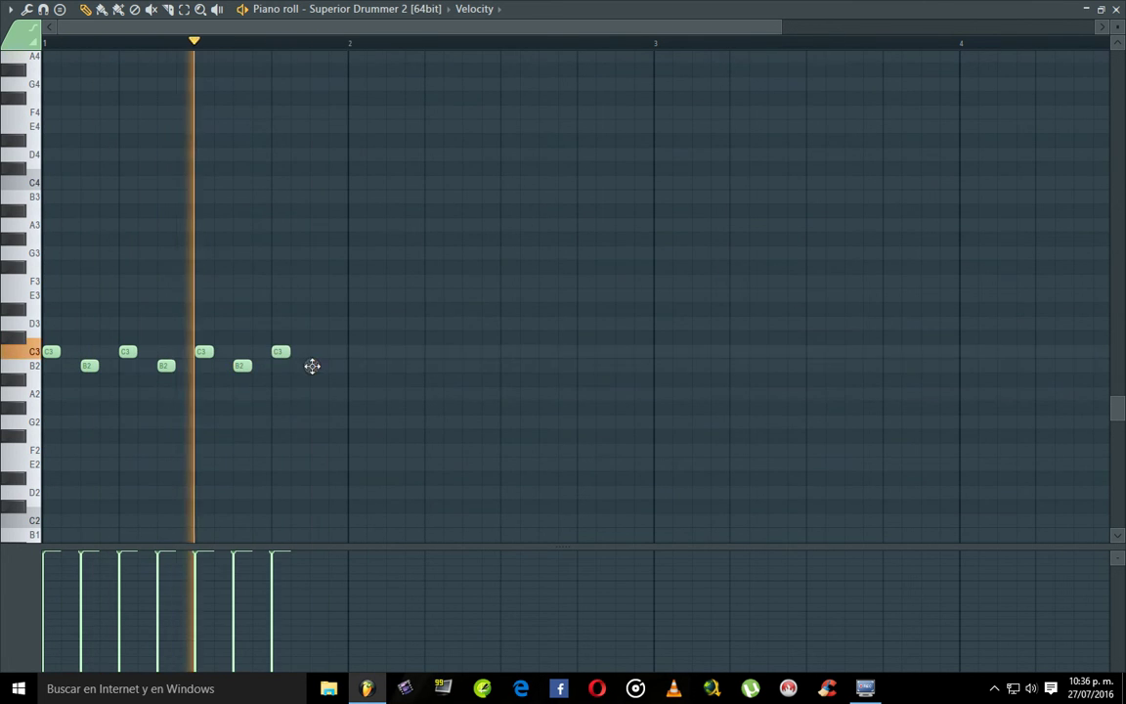
{"action": "mouse_move", "coordinate": [90, 569]}
{"action": "left_mouse_down"}
{"action": "mouse_move", "coordinate": [49, 567]}
{"action": "mouse_move", "coordinate": [114, 577]}
{"action": "mouse_move", "coordinate": [311, 568]}
{"action": "left_mouse_up"}
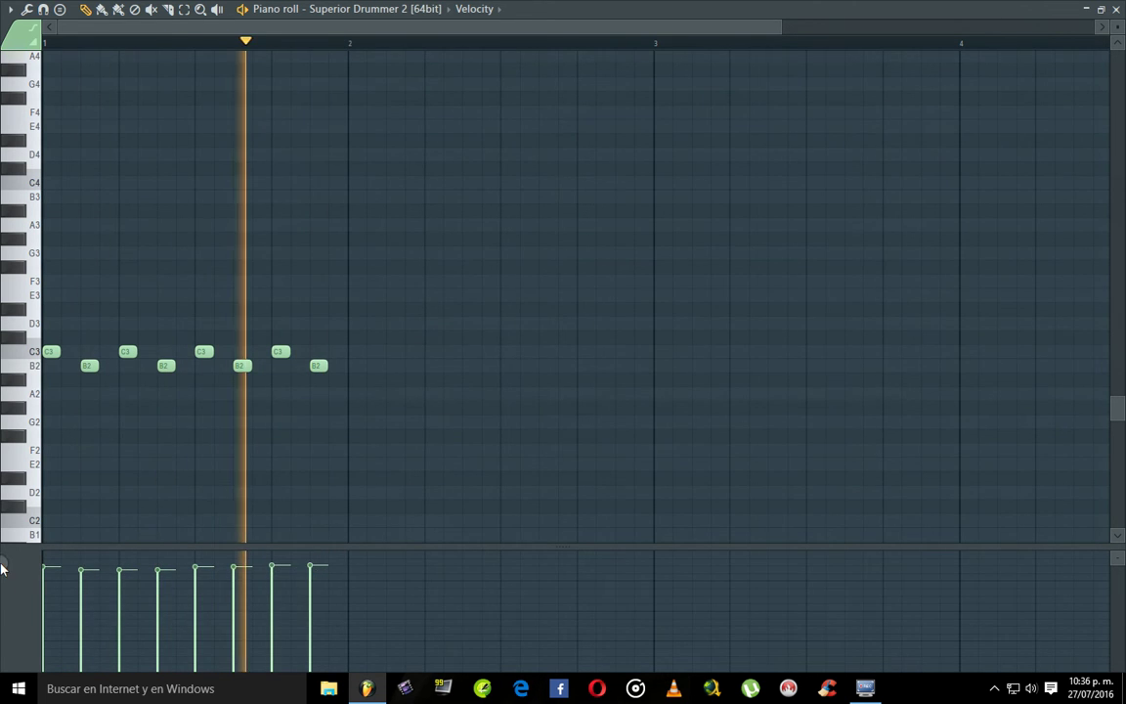
Step: Fill bar 2 with sixteenth-note C3 kicks and lower their velocities slightly to an even level
{"action": "left_click", "coordinate": [352, 352]}
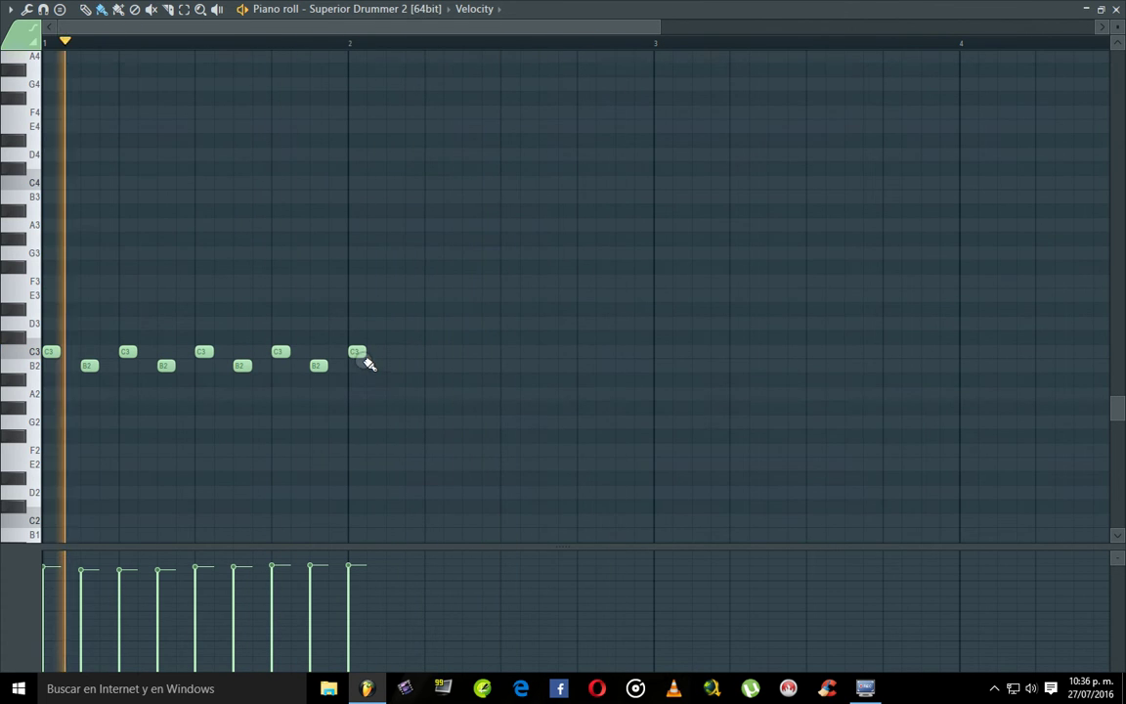
{"action": "mouse_move", "coordinate": [357, 352]}
{"action": "left_mouse_down"}
{"action": "mouse_move", "coordinate": [578, 365]}
{"action": "mouse_move", "coordinate": [567, 353]}
{"action": "mouse_move", "coordinate": [641, 352]}
{"action": "left_mouse_up"}
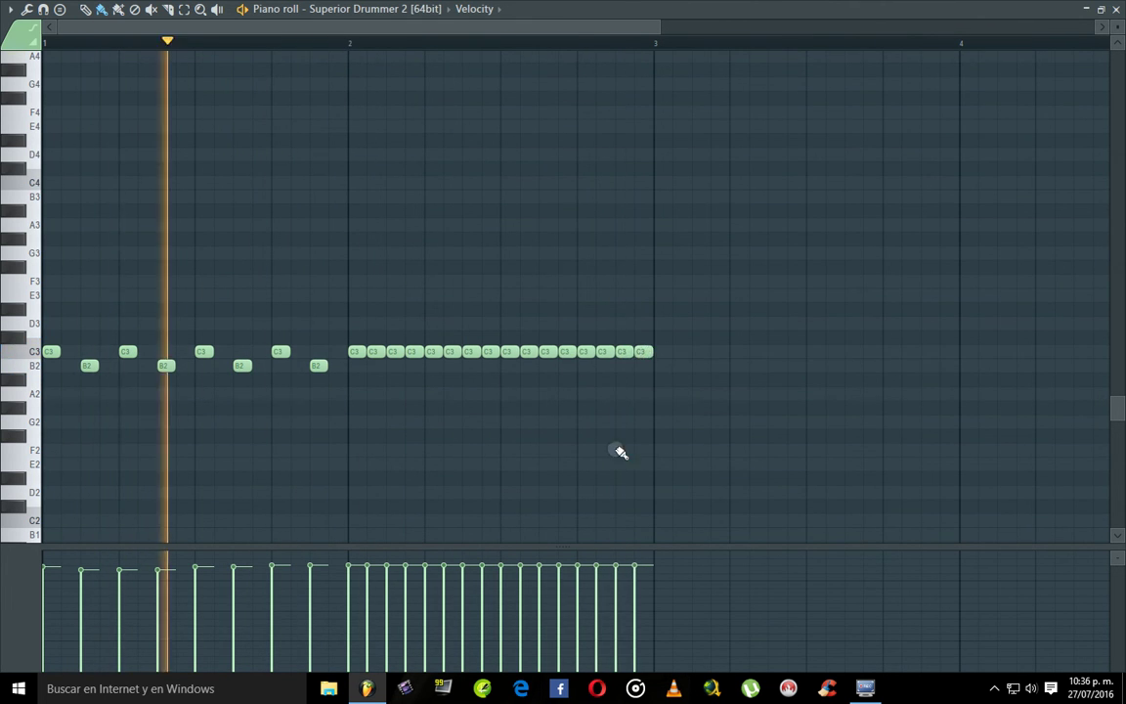
{"action": "mouse_move", "coordinate": [355, 580]}
{"action": "left_mouse_down"}
{"action": "mouse_move", "coordinate": [611, 581]}
{"action": "mouse_move", "coordinate": [349, 573]}
{"action": "mouse_move", "coordinate": [608, 576]}
{"action": "left_mouse_up"}
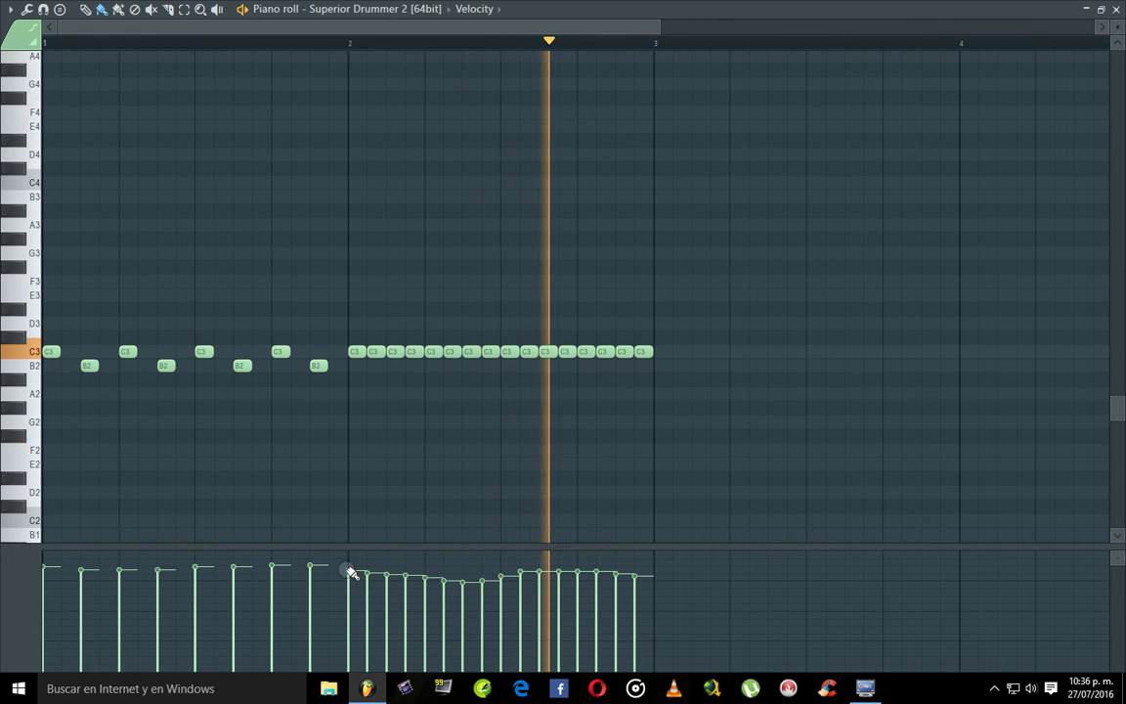
{"action": "scroll", "coordinate": [349, 571], "scroll_direction": "right", "scroll_amount": 5}
{"action": "left_click_drag", "start_coordinate": [349, 571], "coordinate": [351, 571]}
{"action": "left_click_drag", "start_coordinate": [364, 27], "coordinate": [300, 29]}
Step: Try compressing the C3 notes of bar 2 into three quarters of the bar, and stretch them back to fill it
{"action": "left_click_drag", "start_coordinate": [158, 304], "coordinate": [445, 425]}
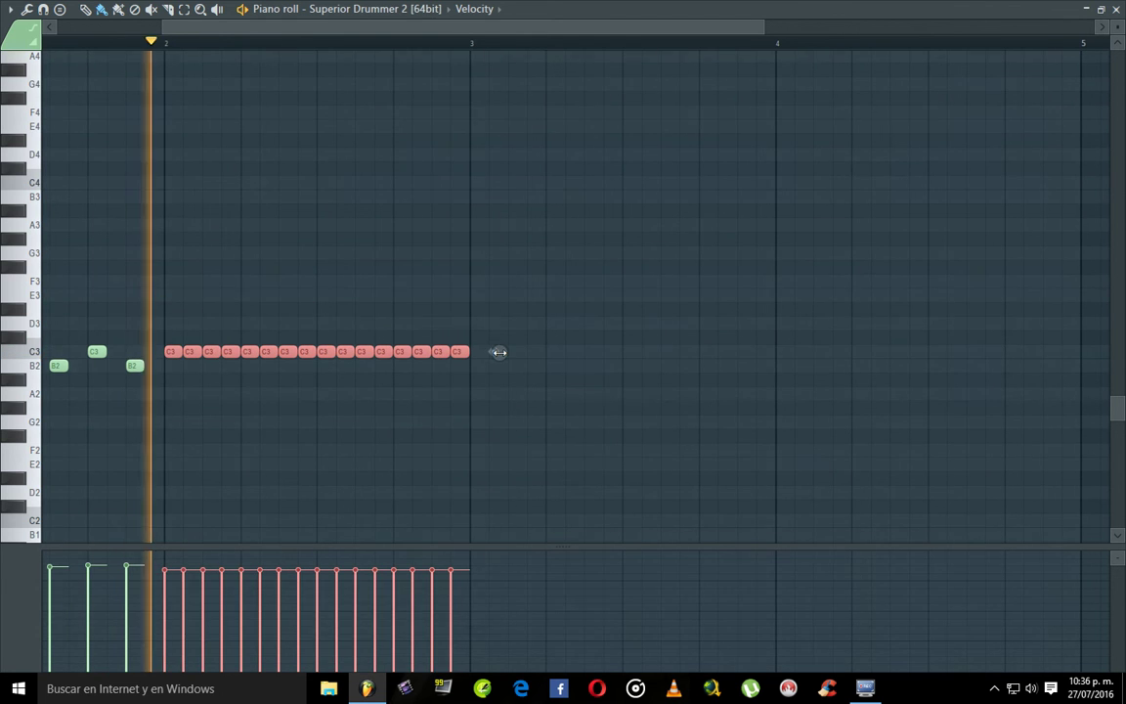
{"action": "left_click_drag", "start_coordinate": [494, 351], "coordinate": [422, 347]}
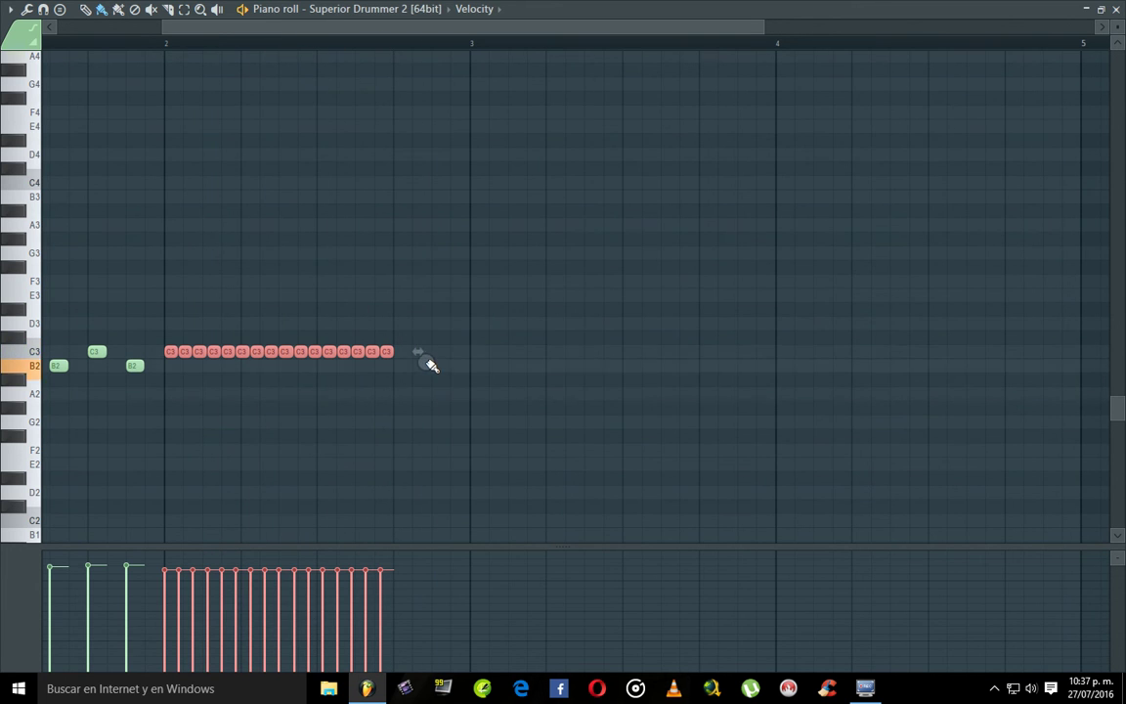
{"action": "left_click_drag", "start_coordinate": [419, 354], "coordinate": [495, 352]}
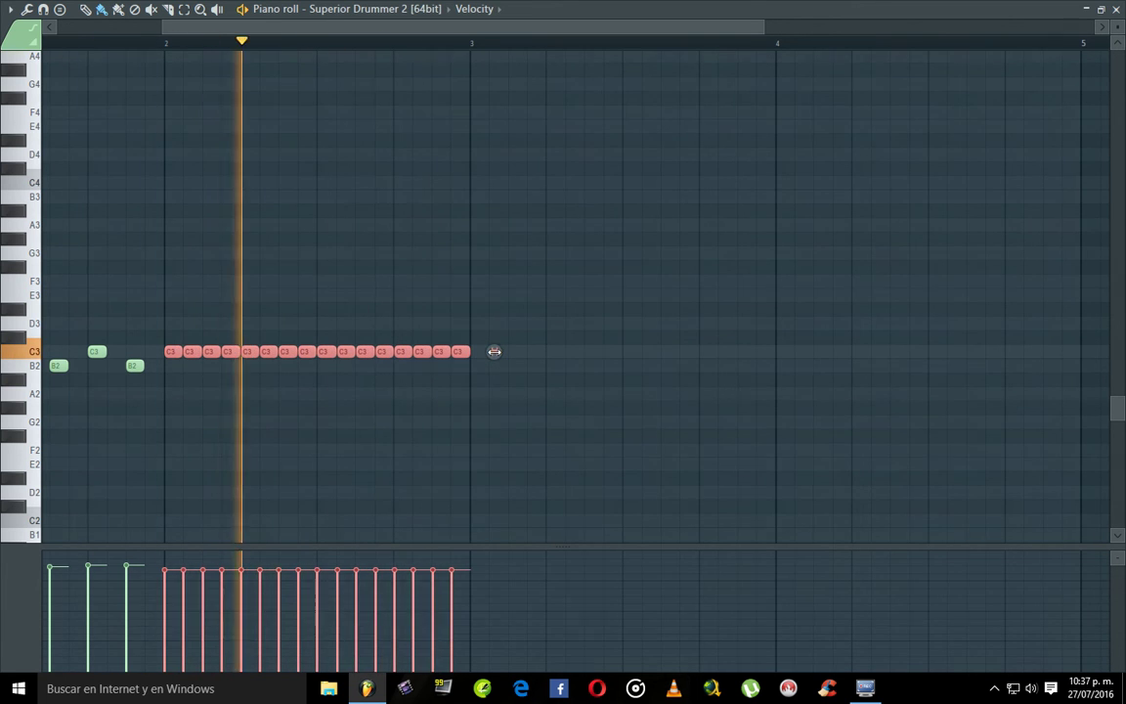
Step: Stop playback, reselect the C3 notes in bar 2 and briefly replay the pattern
{"action": "key", "text": "space"}
{"action": "left_click_drag", "start_coordinate": [532, 277], "coordinate": [173, 394]}
{"action": "key", "text": "space"}
{"action": "key", "text": "space"}
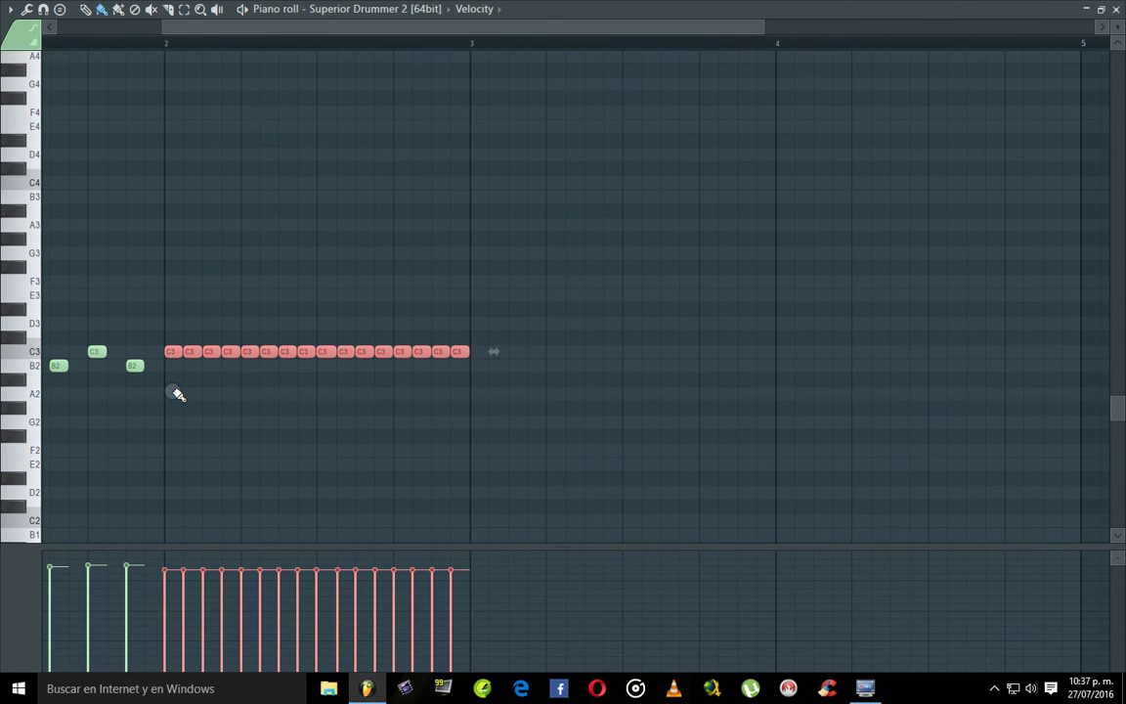
Step: Copy bar 2's C3 kicks into the first half of bar 3 as thirty-second notes with lower, even velocities
{"action": "left_click_drag", "start_coordinate": [194, 352], "coordinate": [487, 352]}
{"action": "left_click_drag", "start_coordinate": [799, 354], "coordinate": [641, 347]}
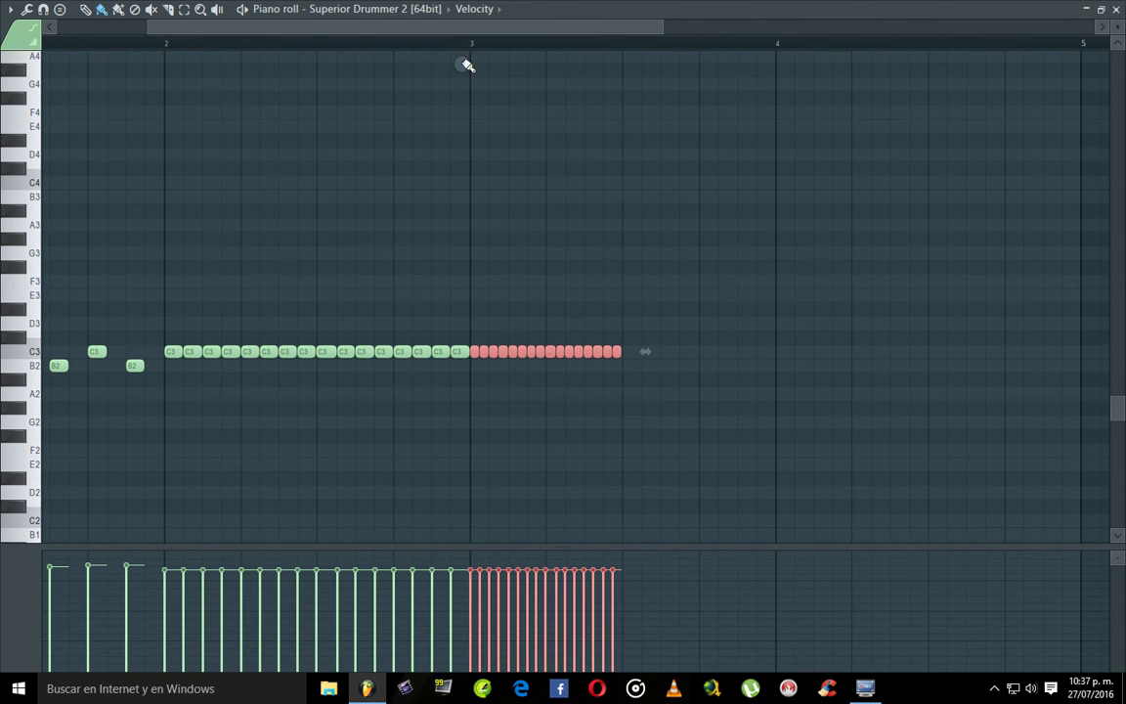
{"action": "key", "text": "space"}
{"action": "key", "text": "space"}
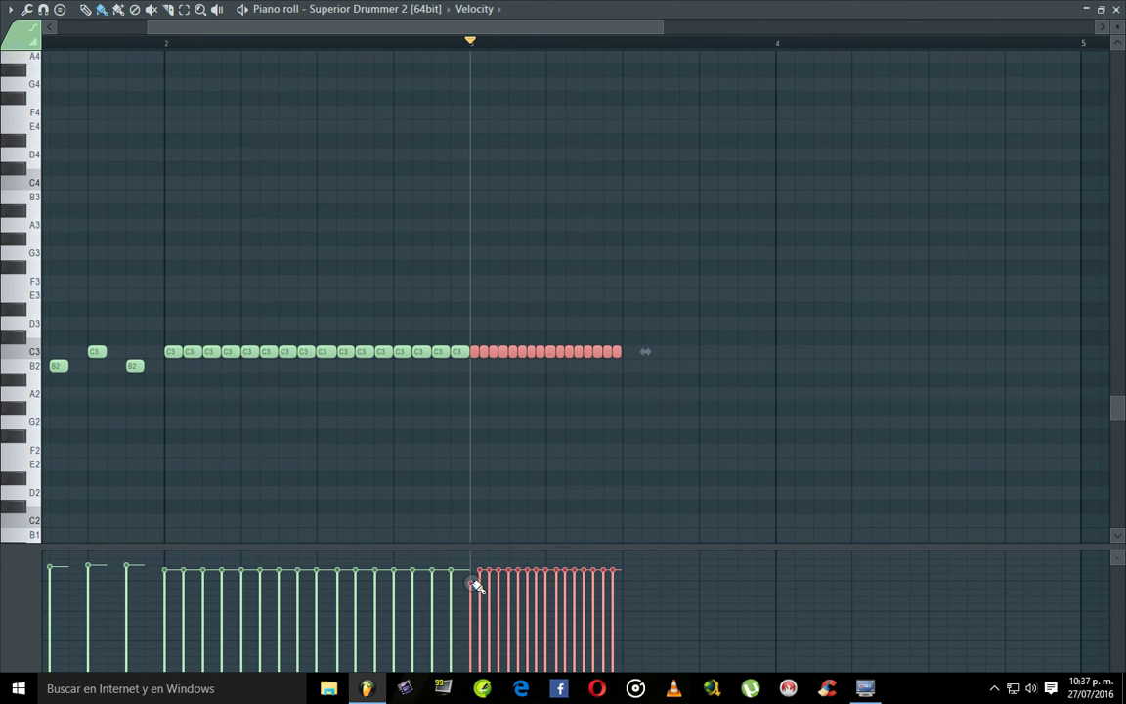
{"action": "left_click_drag", "start_coordinate": [472, 584], "coordinate": [474, 583]}
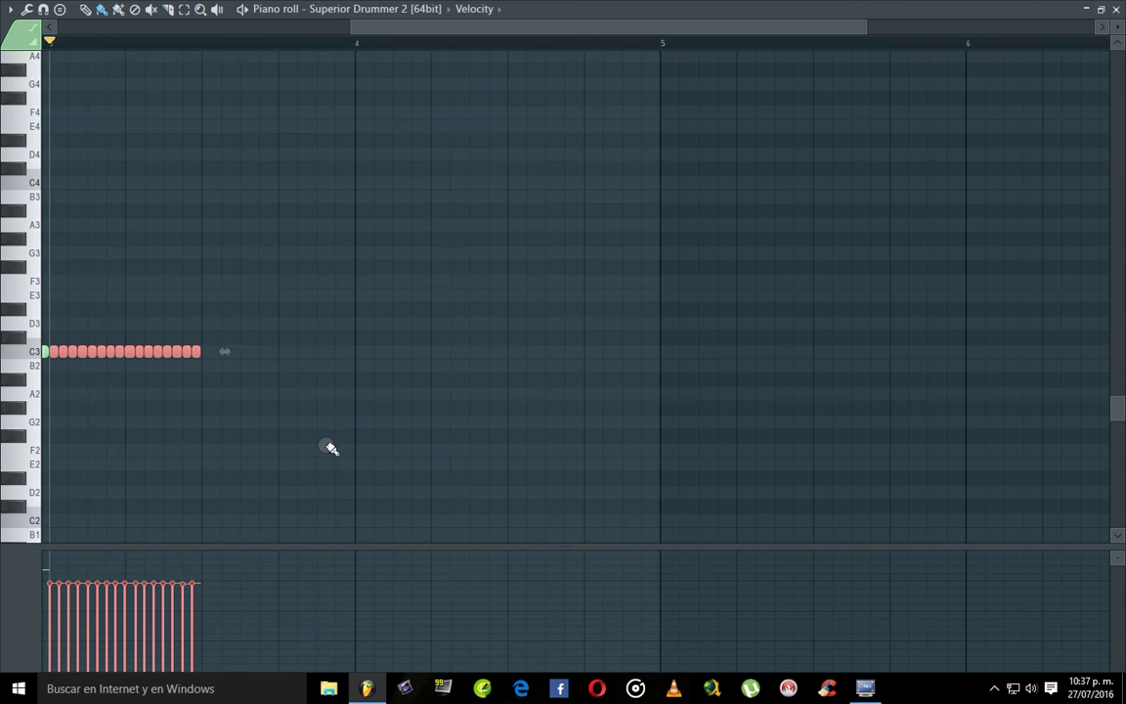
Step: Duplicate the thirty-second C3 kicks into the second half of bar 3 while playing the pattern
{"action": "key", "text": "space"}
{"action": "left_click_drag", "start_coordinate": [249, 291], "coordinate": [62, 397]}
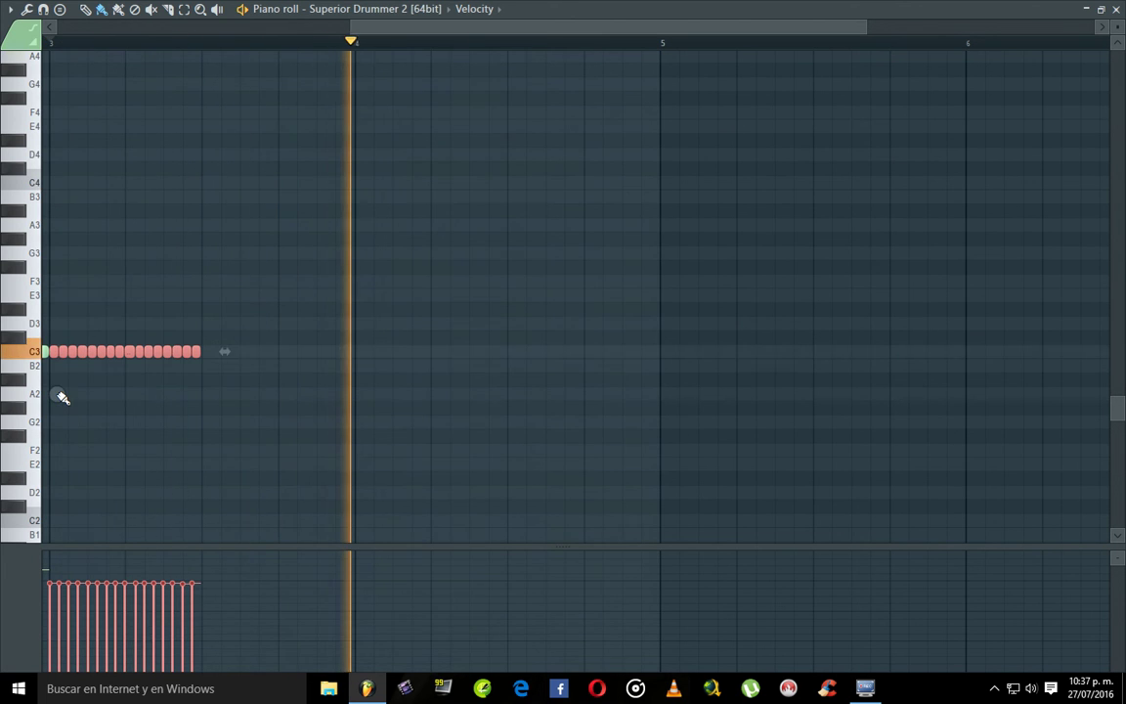
{"action": "mouse_move", "coordinate": [91, 354]}
{"action": "left_mouse_down"}
{"action": "mouse_move", "coordinate": [111, 367]}
{"action": "mouse_move", "coordinate": [96, 355]}
{"action": "mouse_move", "coordinate": [226, 353]}
{"action": "left_mouse_up"}
{"action": "right_click", "coordinate": [366, 286]}
{"action": "left_click_drag", "start_coordinate": [500, 25], "coordinate": [95, 26]}
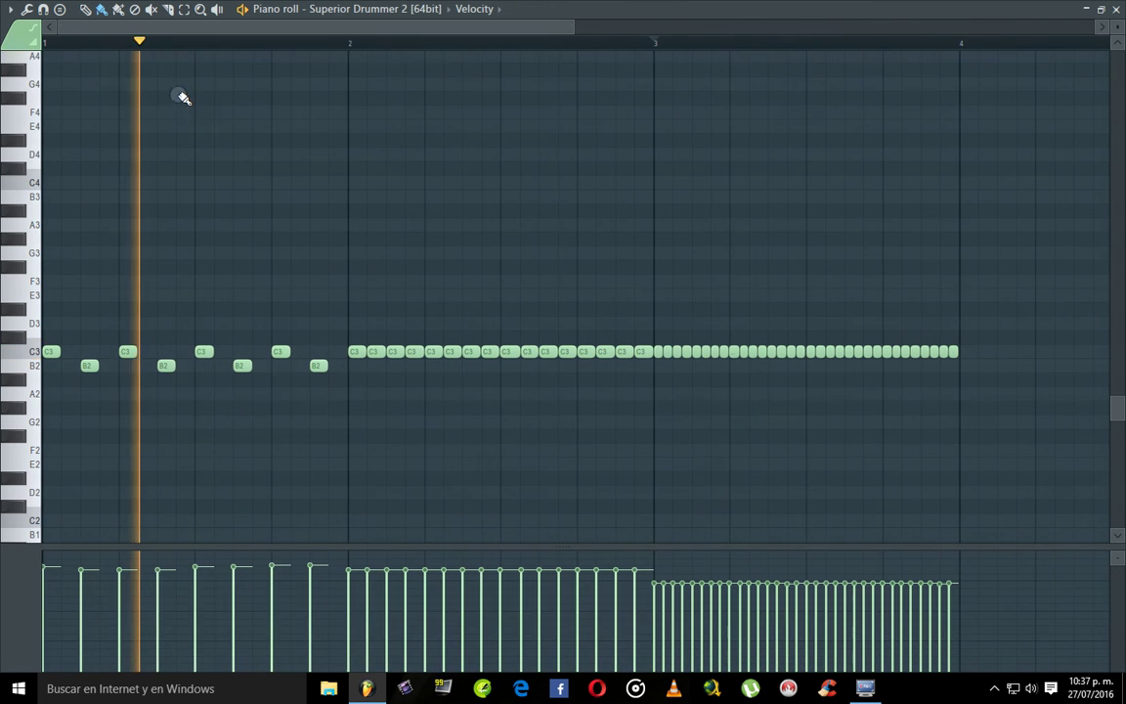
Step: In the mixer, reset the Trigger track's fader to its default level and solo that track
{"action": "left_click", "coordinate": [1115, 9]}
{"action": "left_click", "coordinate": [741, 49]}
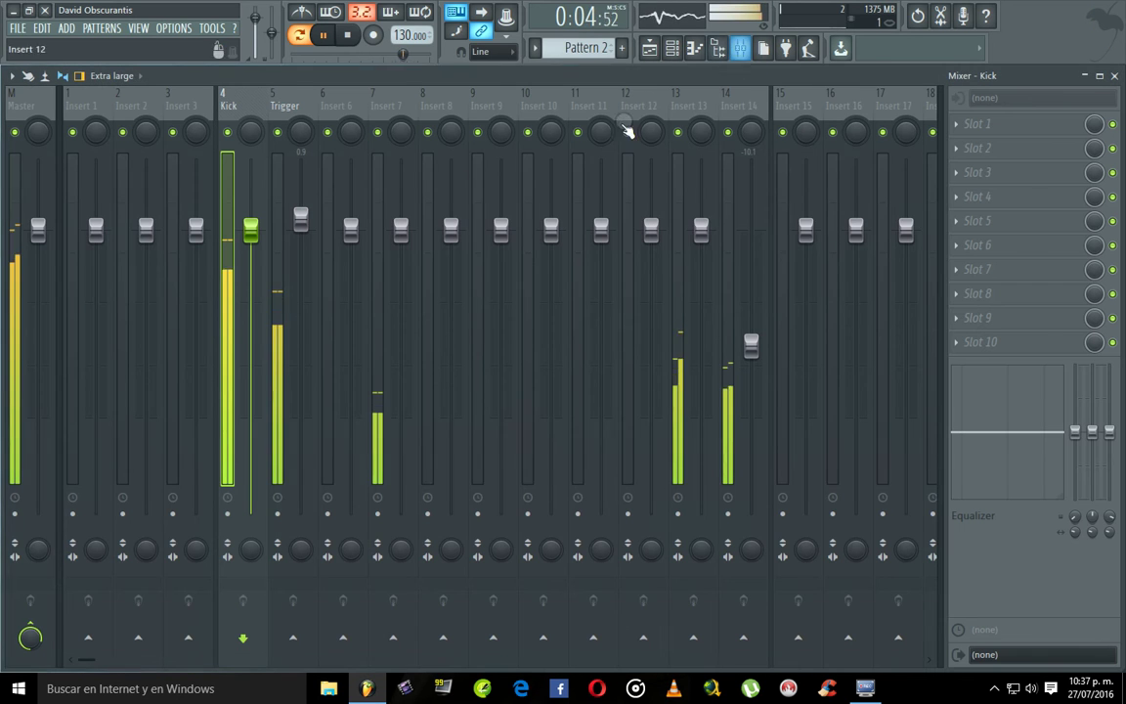
{"action": "right_click", "coordinate": [308, 225]}
{"action": "left_click", "coordinate": [326, 228]}
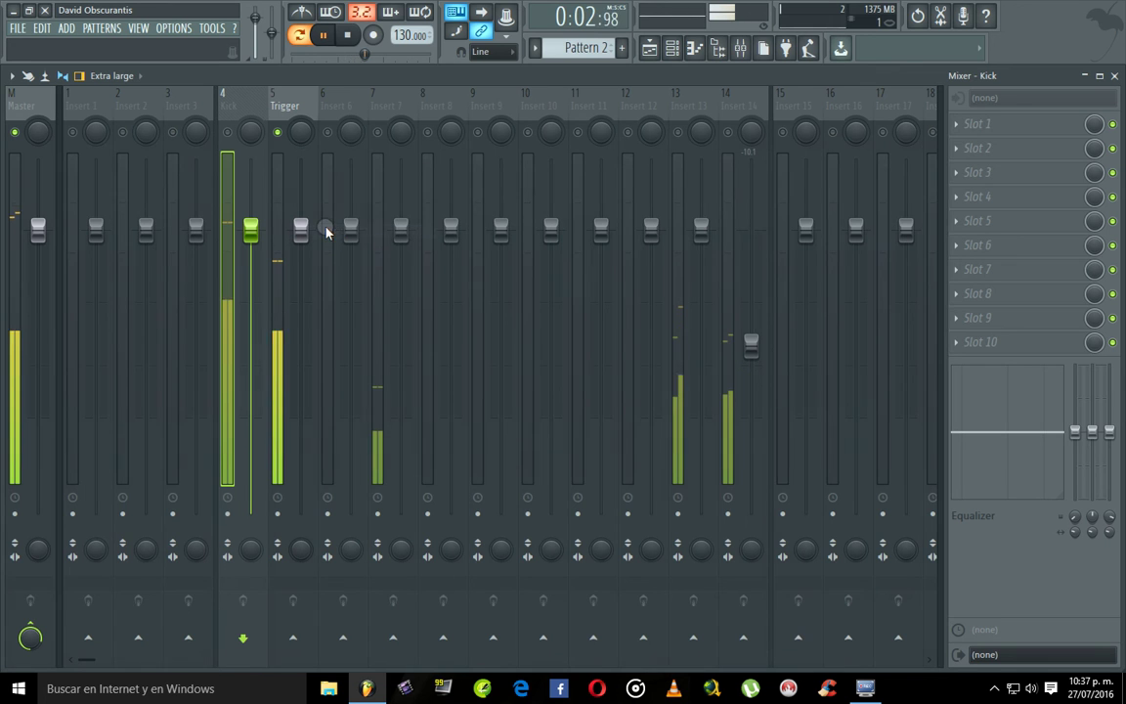
{"action": "left_click", "coordinate": [233, 134]}
{"action": "left_click", "coordinate": [1114, 76]}
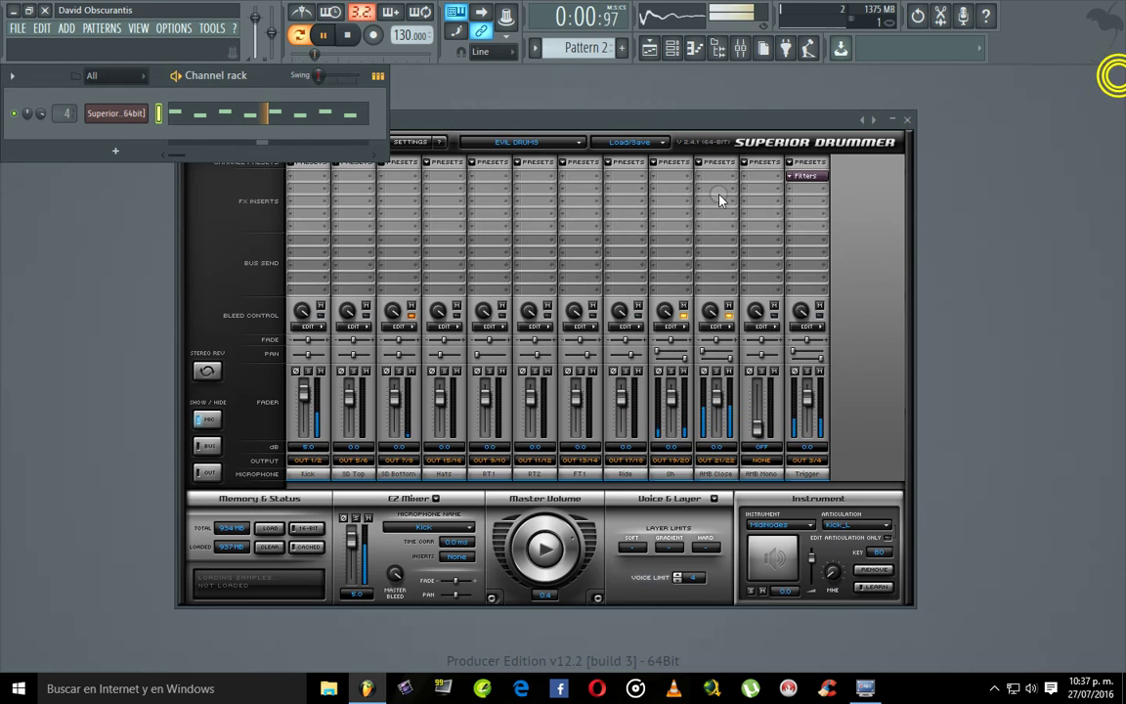
Step: Listen to the soloed Trigger track and re-enable all mixer tracks
{"action": "left_click", "coordinate": [450, 125]}
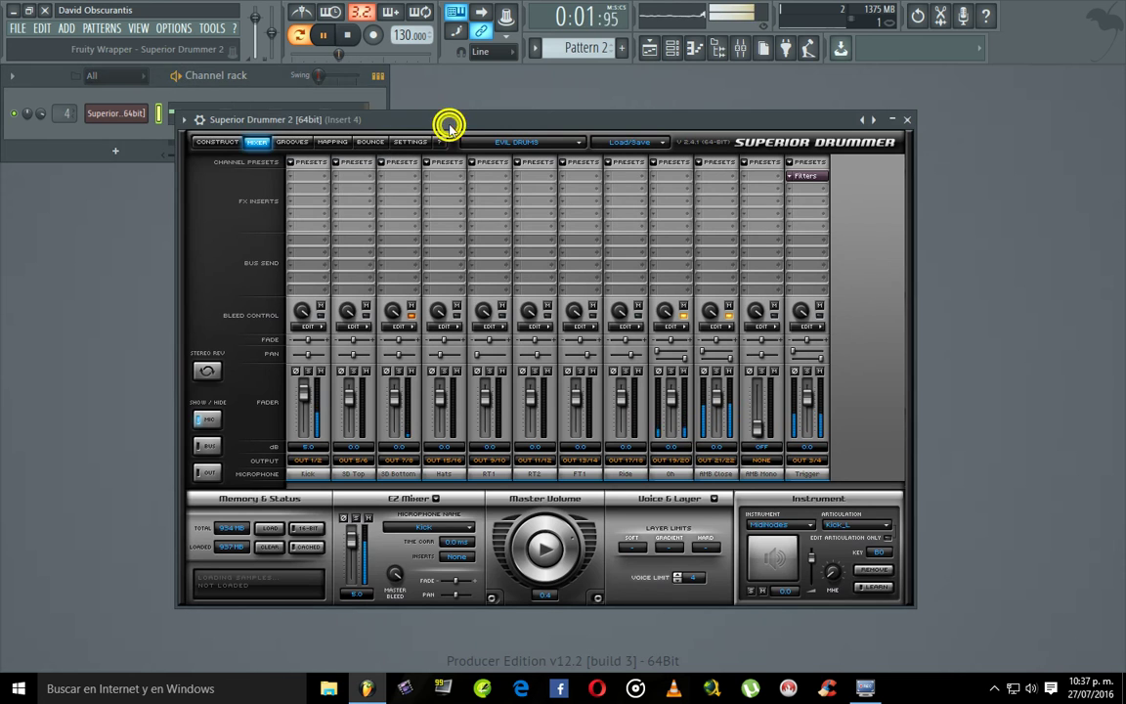
{"action": "left_click", "coordinate": [740, 50]}
{"action": "left_click", "coordinate": [280, 132]}
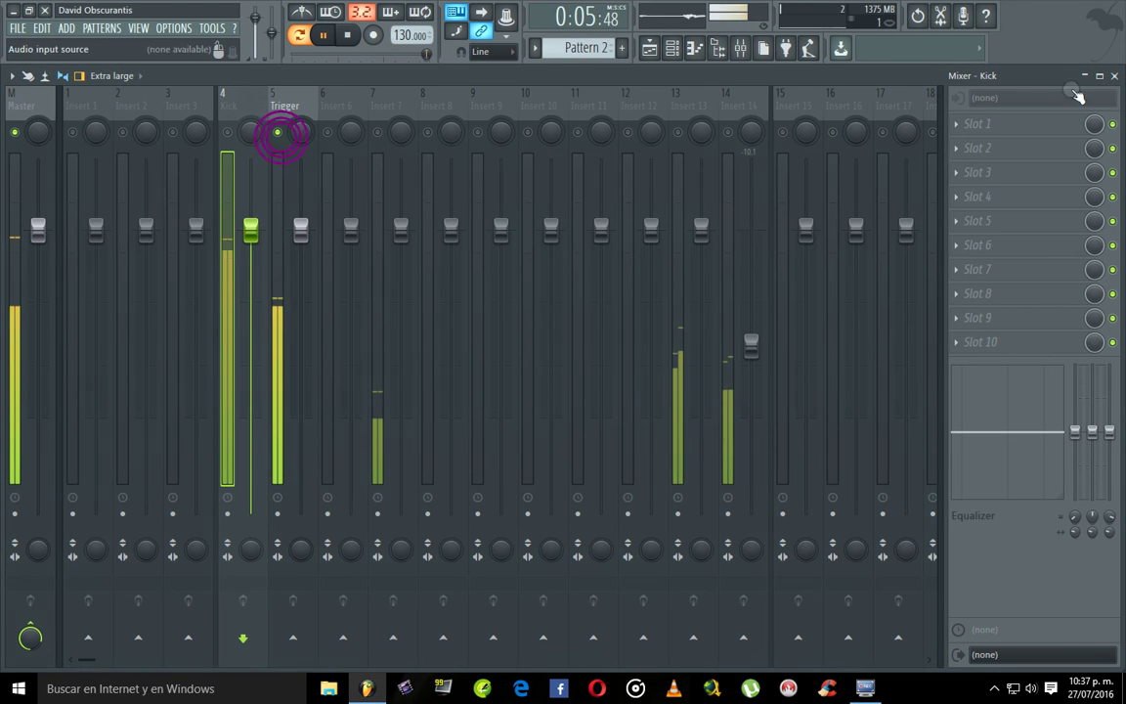
{"action": "left_click", "coordinate": [281, 133]}
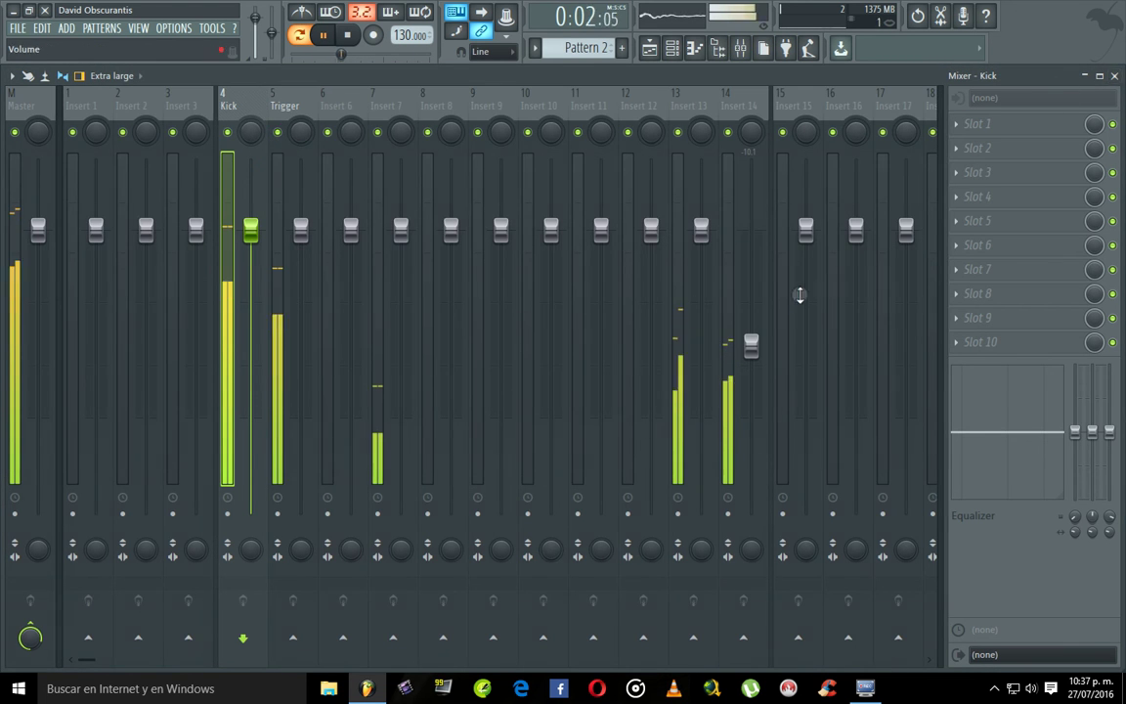
Step: Lower the mixer volume of Insert 14 to about -14.7 dB and Insert 13 to about -4.2 dB
{"action": "left_click_drag", "start_coordinate": [752, 347], "coordinate": [751, 377]}
{"action": "left_click_drag", "start_coordinate": [702, 228], "coordinate": [701, 281]}
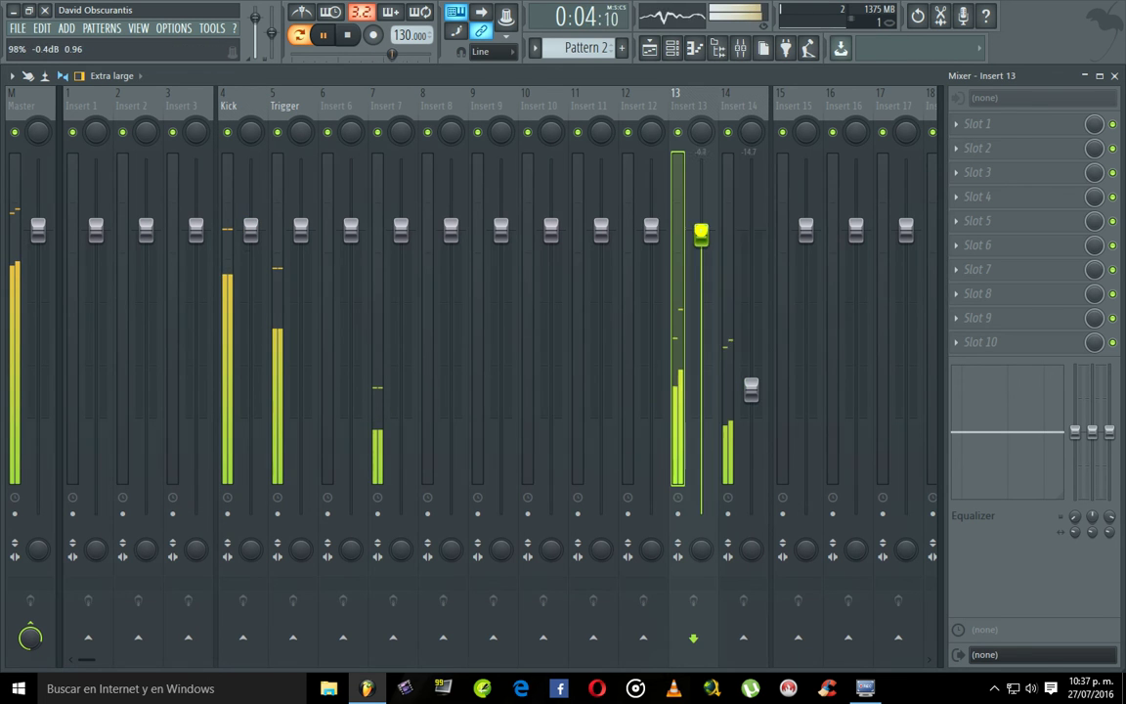
{"action": "left_click", "coordinate": [1114, 76]}
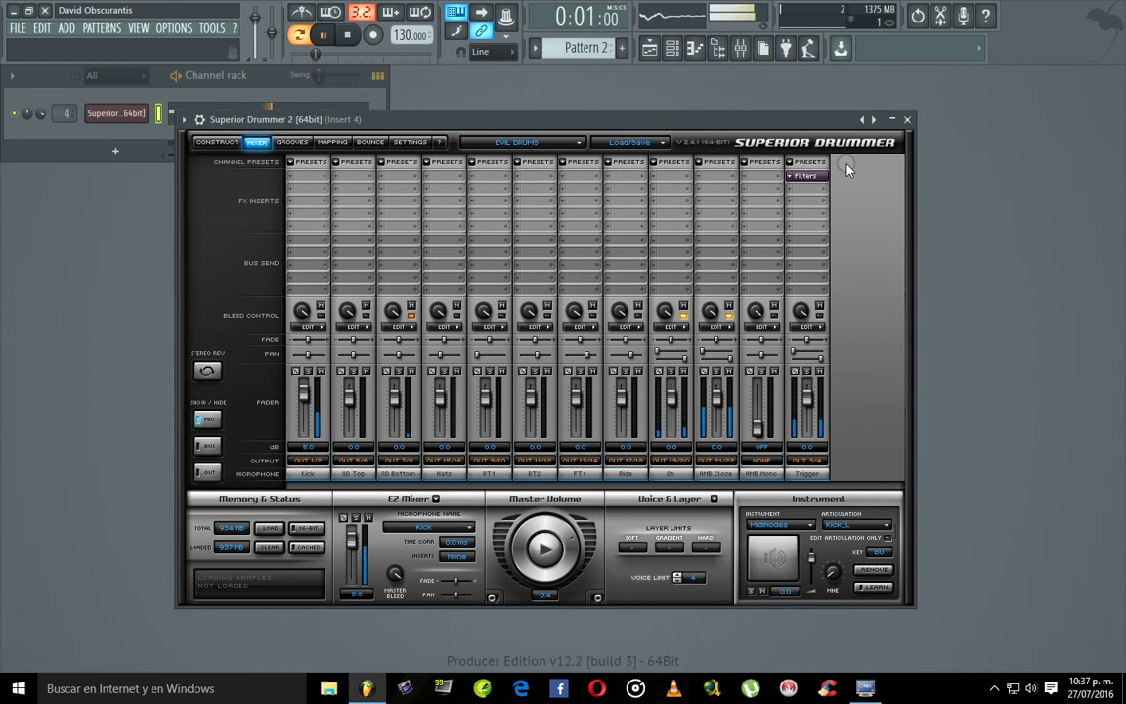
Step: Insert the Filters effect on Superior Drummer's Kick channel and lower its low-pass cutoff, checking the result during playback
{"action": "left_click", "coordinate": [292, 178]}
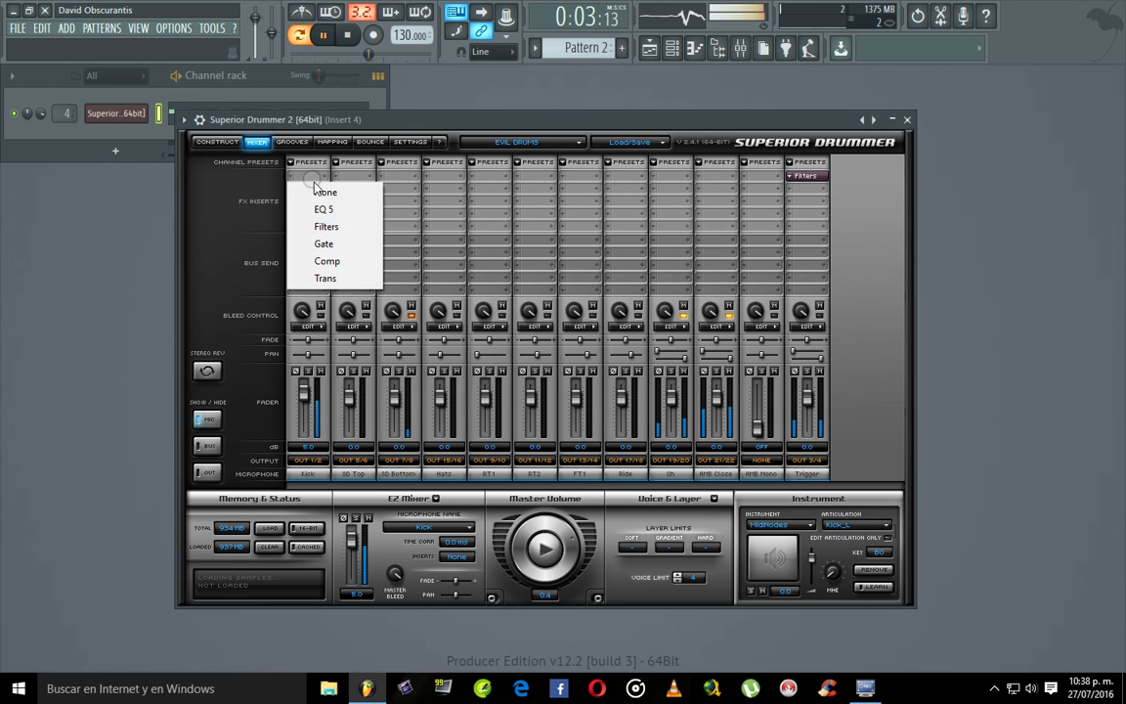
{"action": "left_click", "coordinate": [329, 226]}
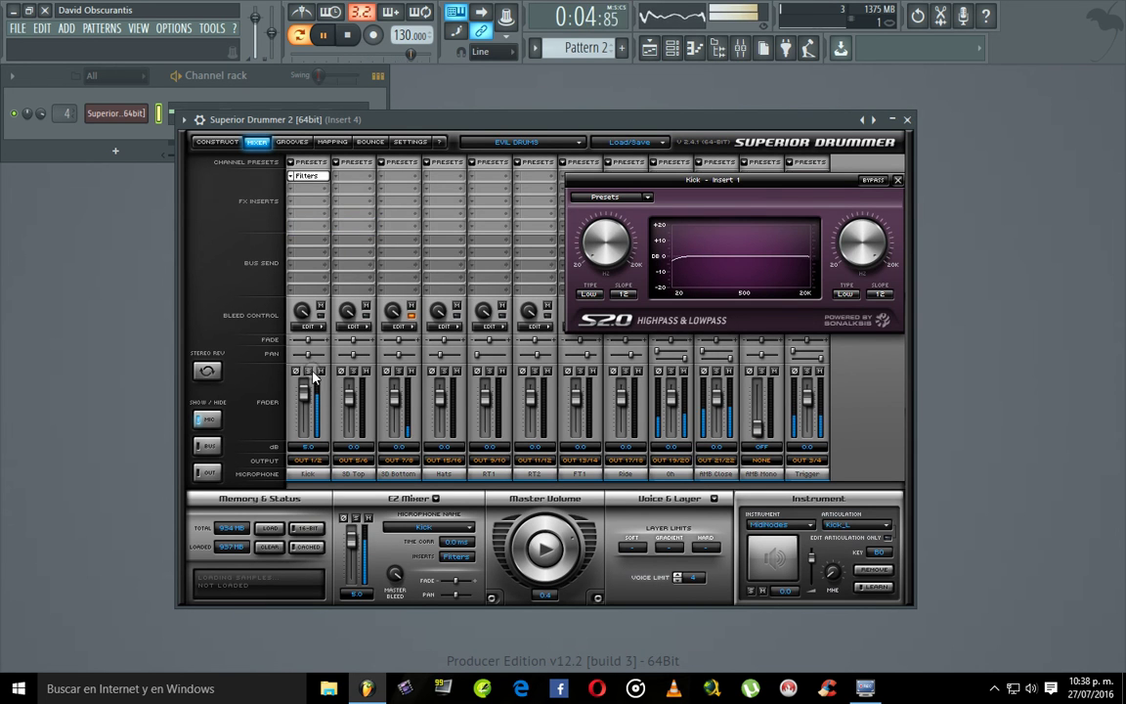
{"action": "left_click_drag", "start_coordinate": [844, 299], "coordinate": [853, 291]}
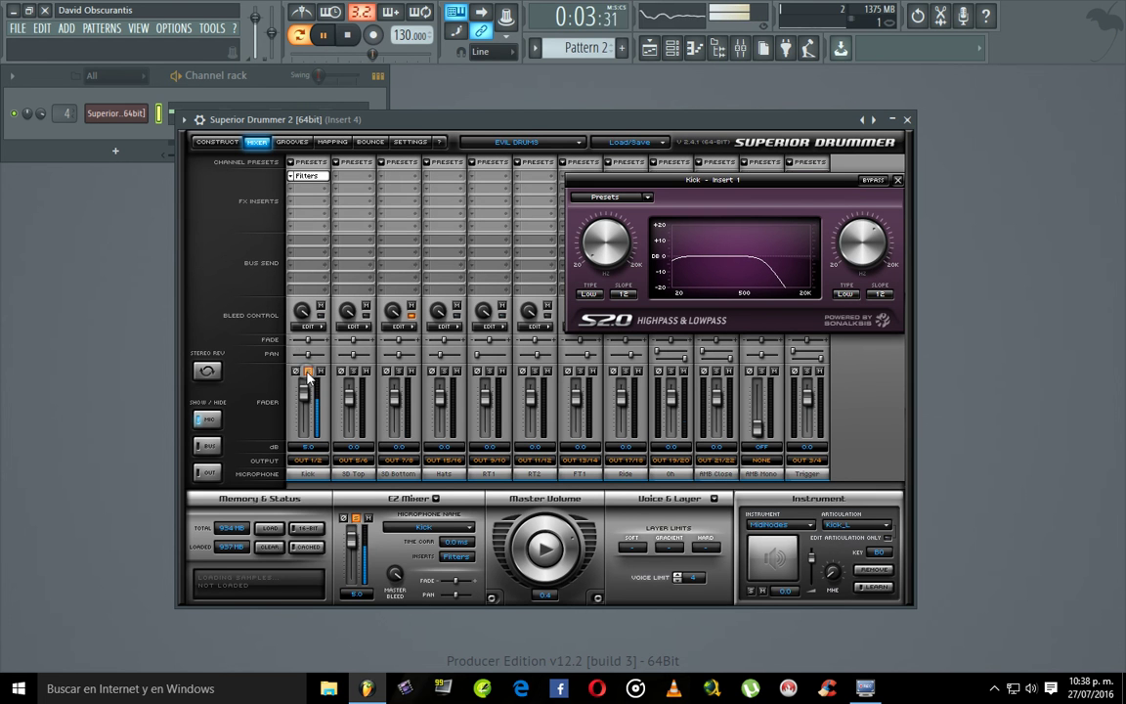
{"action": "left_click", "coordinate": [745, 50]}
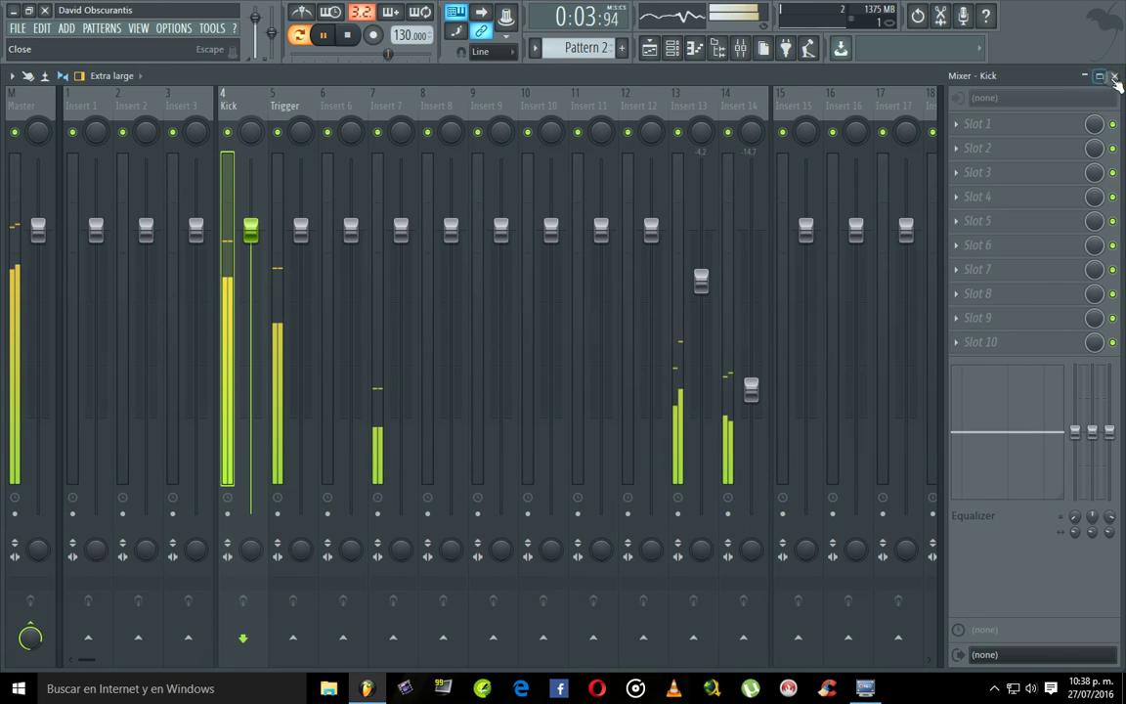
{"action": "left_click", "coordinate": [1112, 77]}
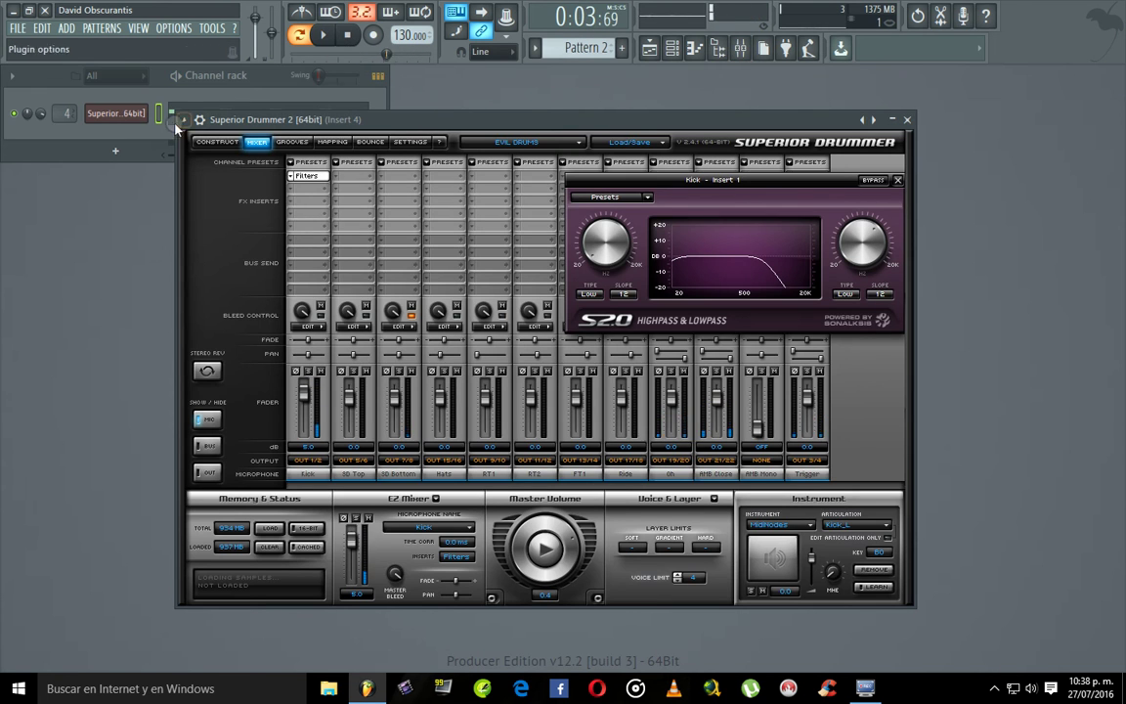
Step: Try Roomathon Kick on both X-drum kicks and play the pattern
{"action": "left_click", "coordinate": [124, 115]}
{"action": "left_click", "coordinate": [138, 119]}
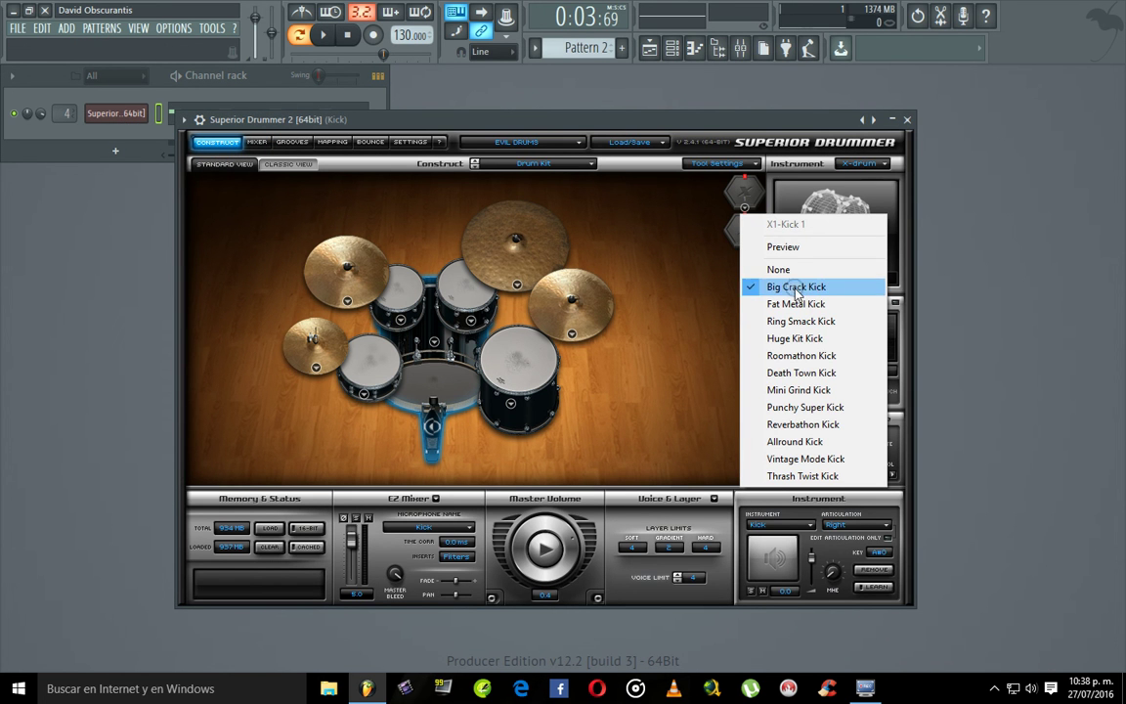
{"action": "left_click", "coordinate": [799, 355]}
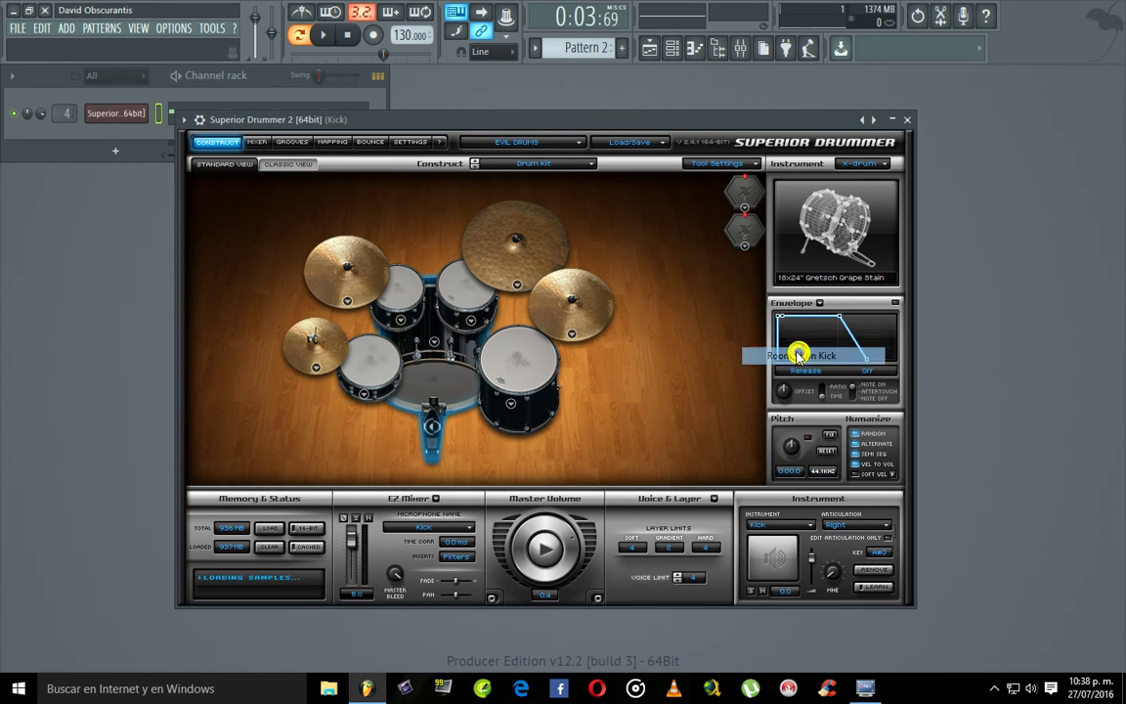
{"action": "left_click", "coordinate": [745, 246]}
{"action": "left_click", "coordinate": [799, 392]}
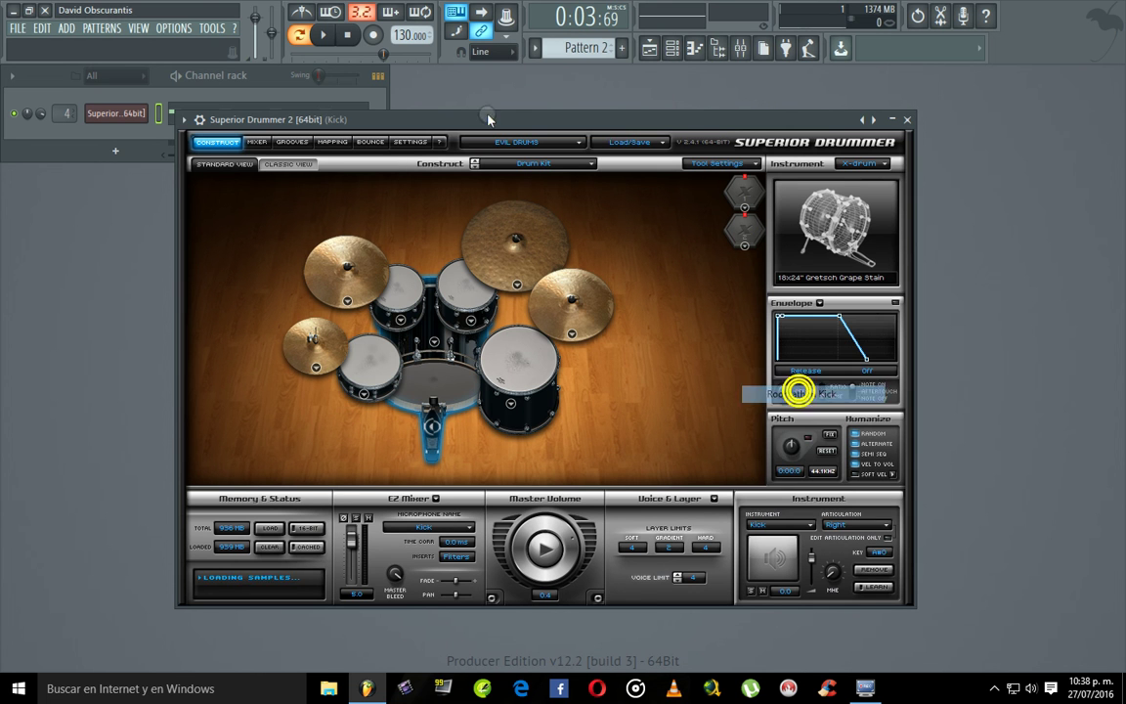
{"action": "left_click", "coordinate": [323, 35]}
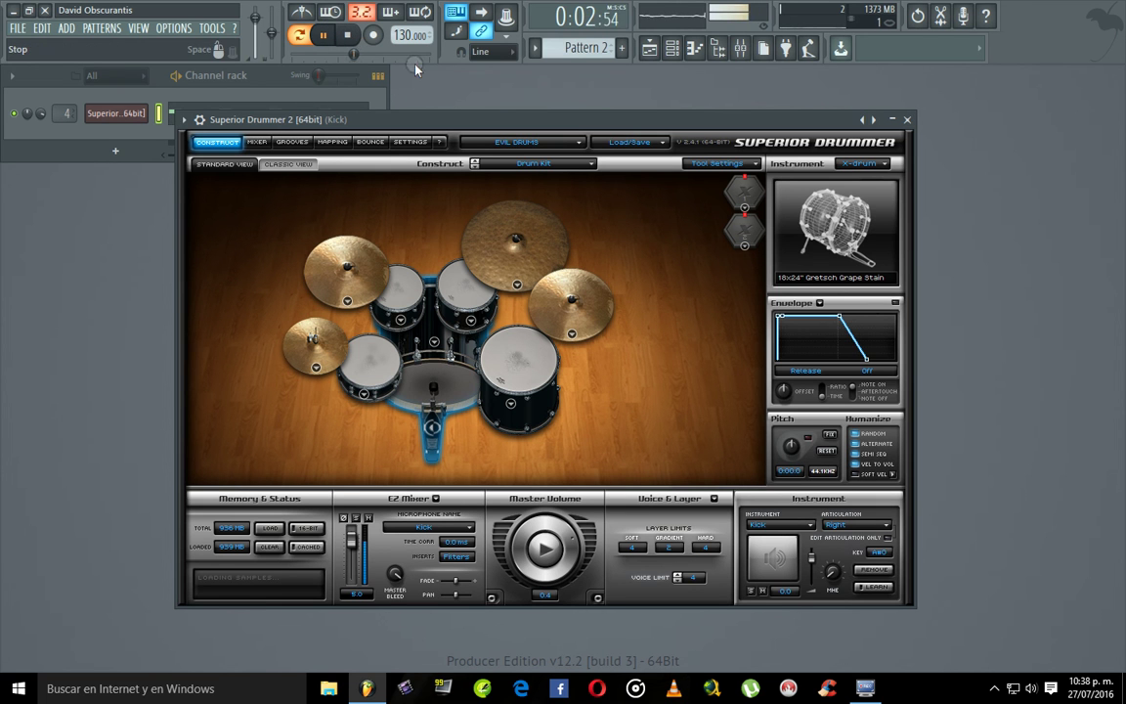
Step: Audition Fat Metal Kick and Ring Smack Kick as alternative samples for the X-drum kicks during playback
{"action": "left_click", "coordinate": [743, 211]}
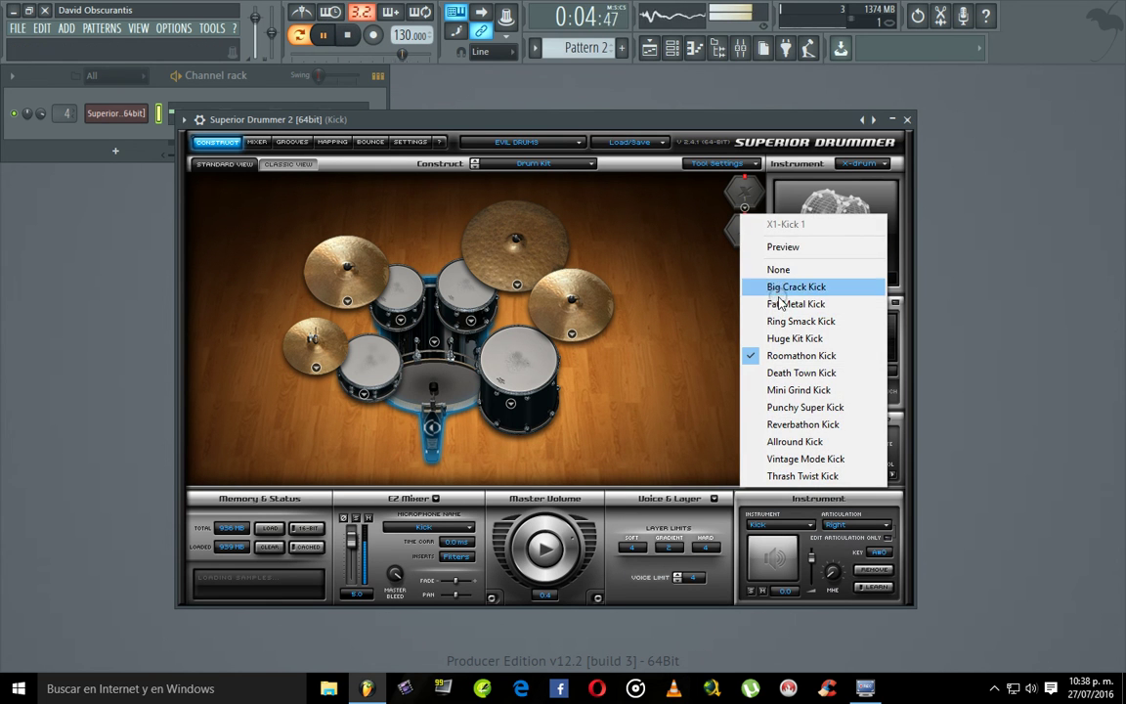
{"action": "left_click", "coordinate": [773, 290]}
{"action": "left_click", "coordinate": [746, 245]}
{"action": "left_click", "coordinate": [779, 339]}
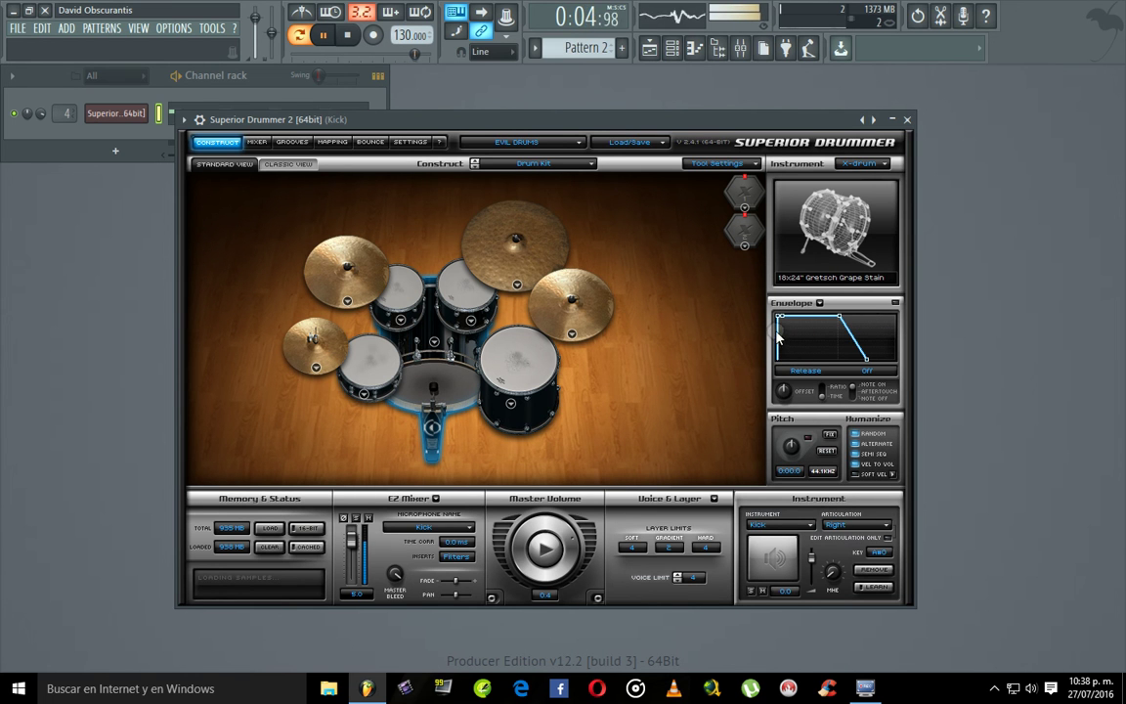
{"action": "left_click", "coordinate": [745, 246]}
{"action": "left_click", "coordinate": [779, 320]}
{"action": "left_click", "coordinate": [745, 246]}
{"action": "left_click", "coordinate": [779, 360]}
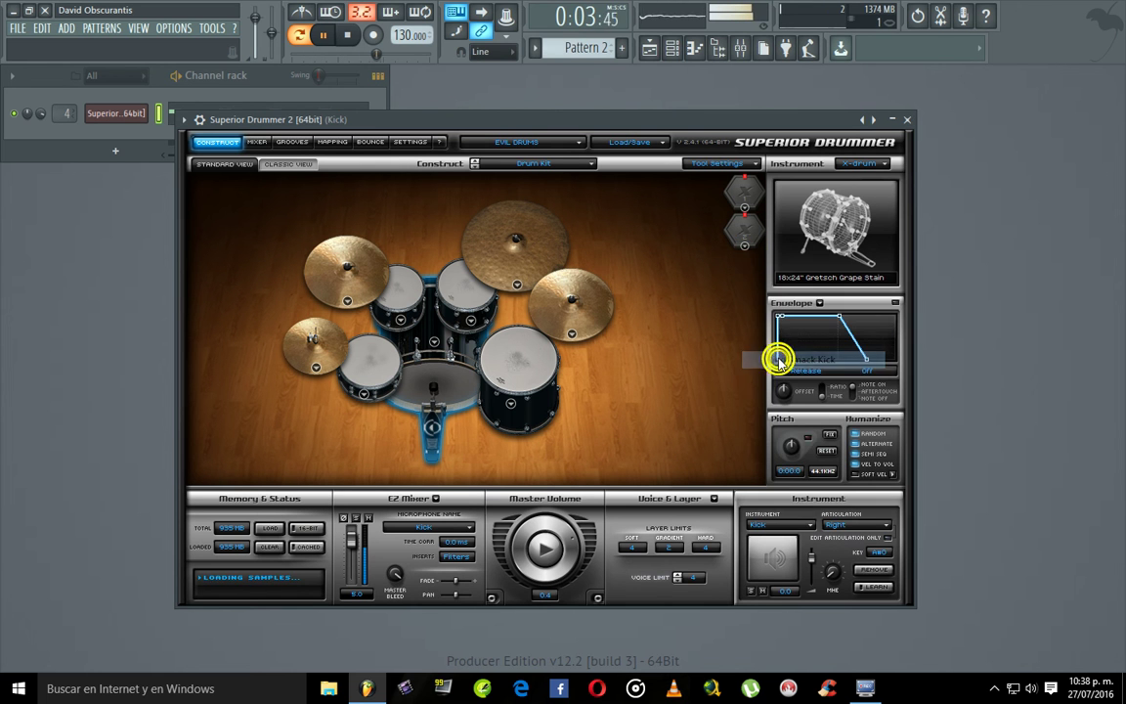
Step: Audition Huge Kit Kick on the X-drum kicks during playback
{"action": "left_click", "coordinate": [745, 245]}
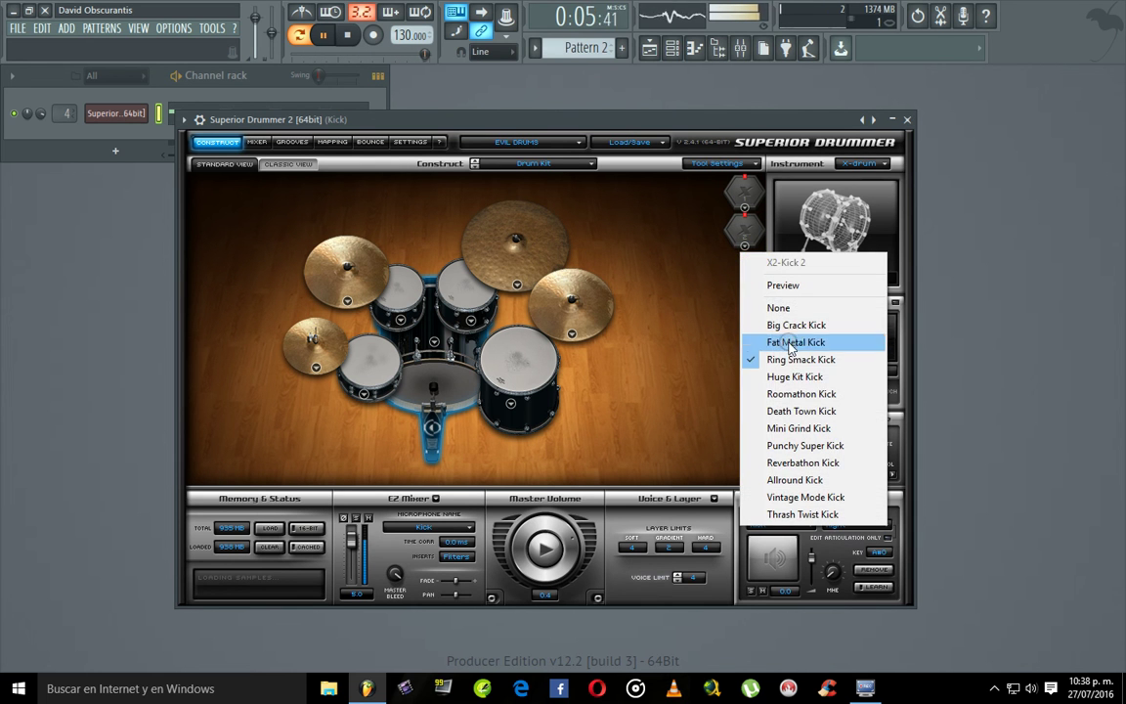
{"action": "left_click", "coordinate": [794, 378]}
{"action": "left_click", "coordinate": [745, 207]}
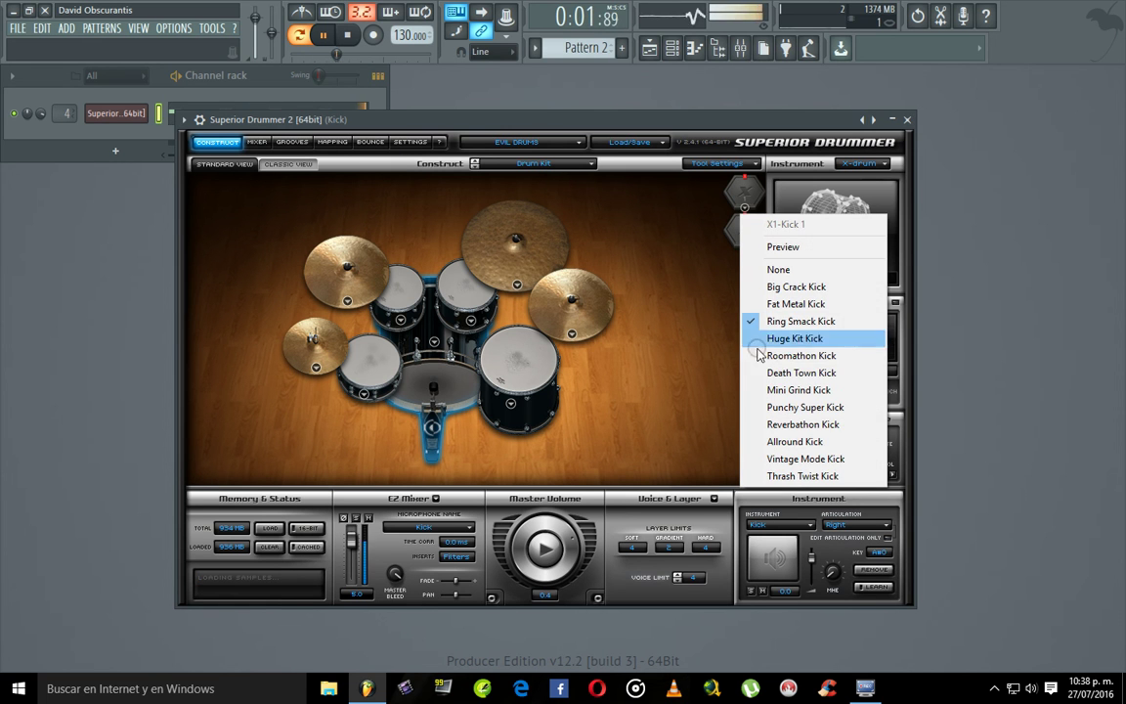
{"action": "left_click", "coordinate": [767, 356]}
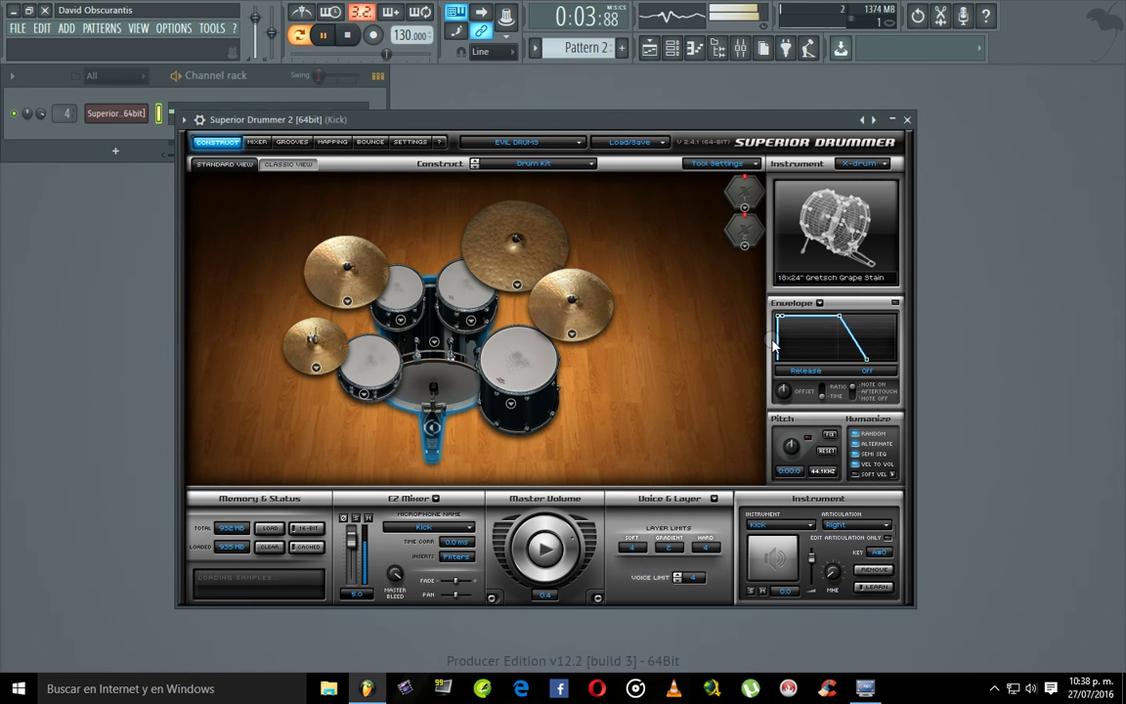
Step: Set both X-drum kicks to Big Crack Kick and check Superior Drummer's mixer
{"action": "left_click", "coordinate": [744, 211]}
{"action": "left_click", "coordinate": [749, 284]}
{"action": "left_click", "coordinate": [744, 246]}
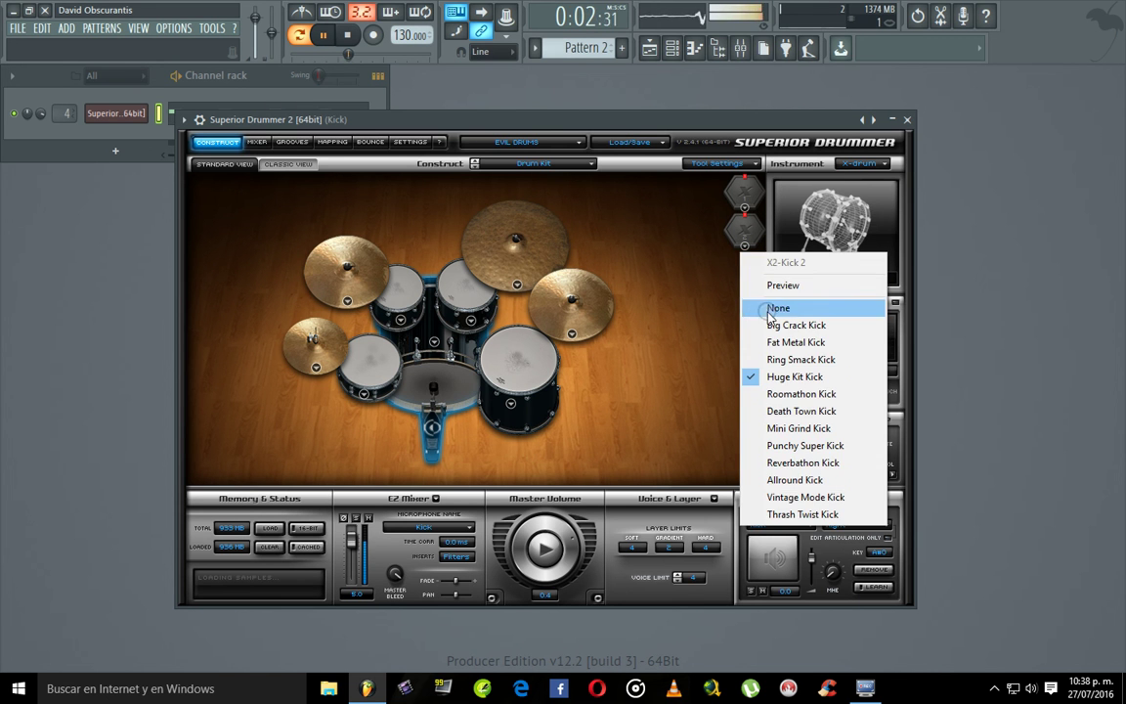
{"action": "left_click", "coordinate": [787, 325]}
{"action": "left_click", "coordinate": [256, 142]}
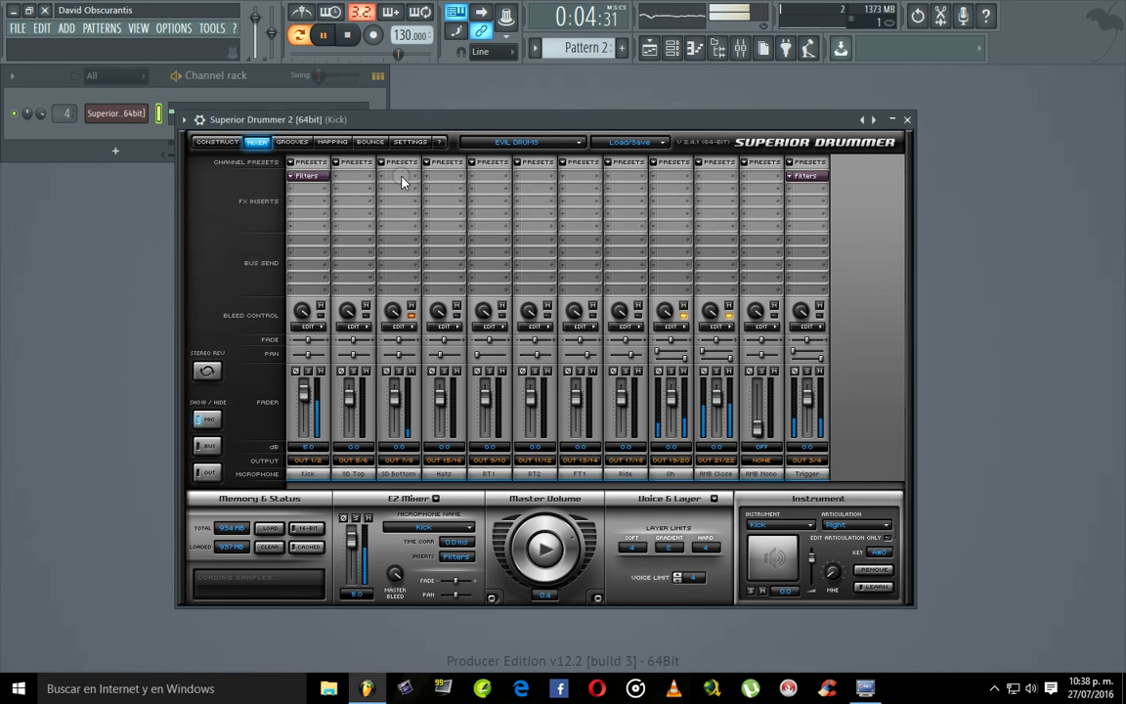
Step: Set the pitch of both Big Crack X-drums, X1-Kick 1 and X2-Kick 2, to 2 semitones
{"action": "left_click", "coordinate": [216, 144]}
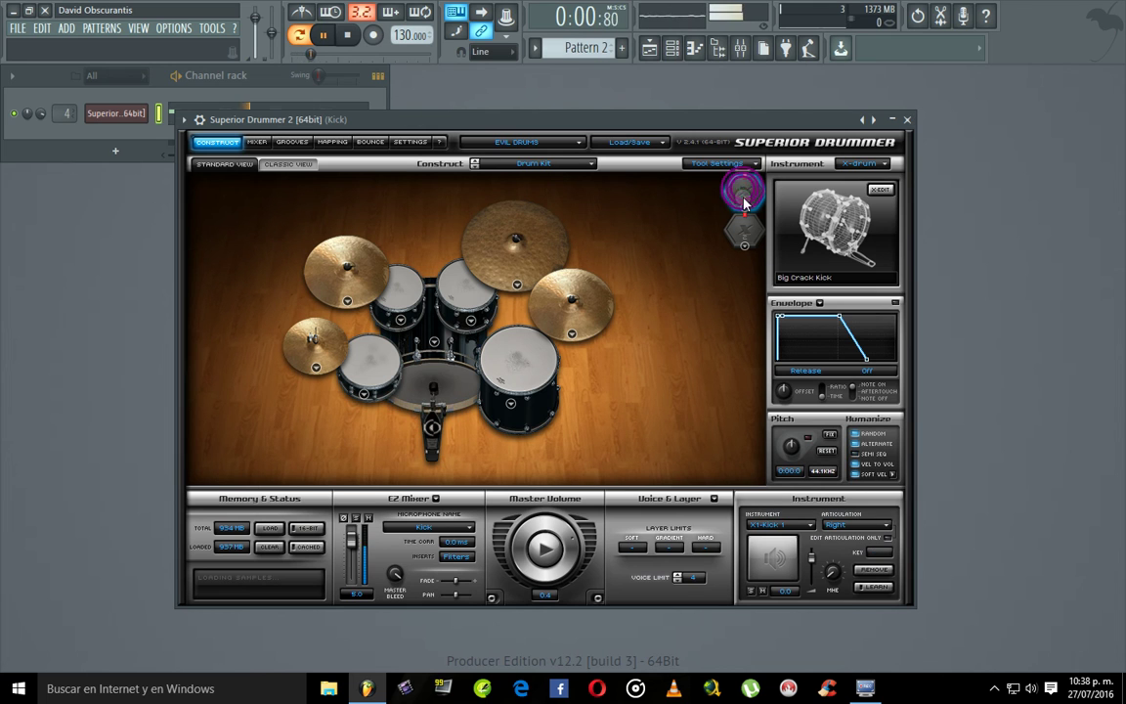
{"action": "left_click", "coordinate": [794, 470]}
{"action": "left_click_drag", "start_coordinate": [808, 473], "coordinate": [808, 465]}
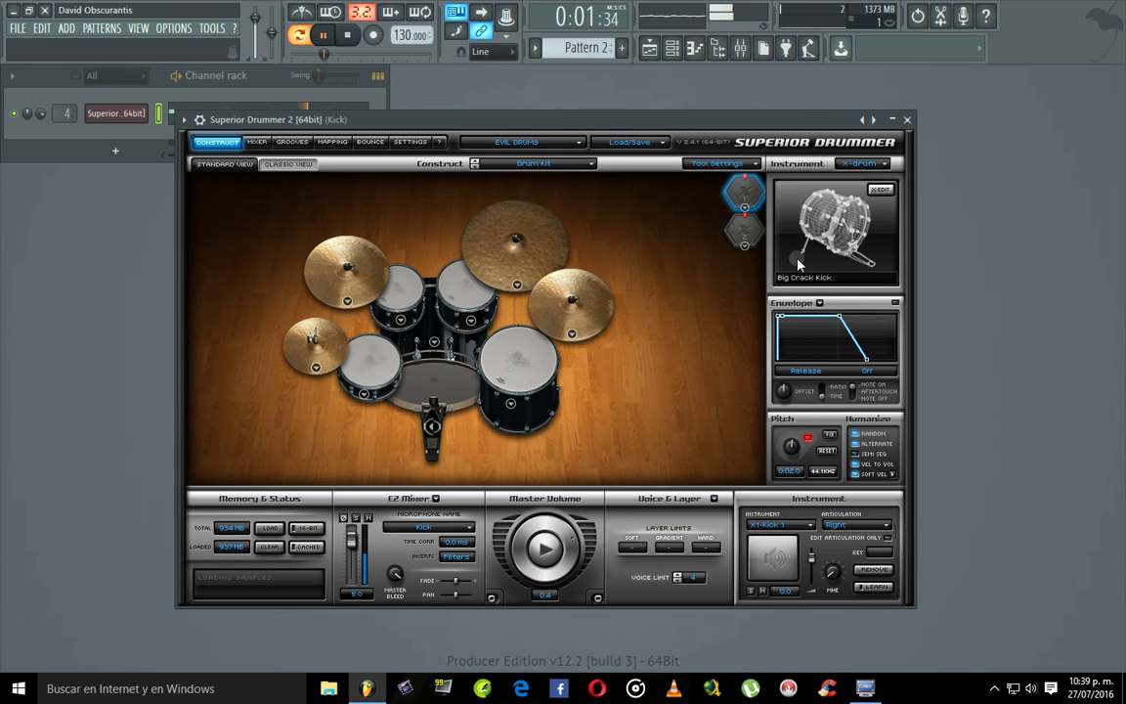
{"action": "left_click", "coordinate": [795, 471]}
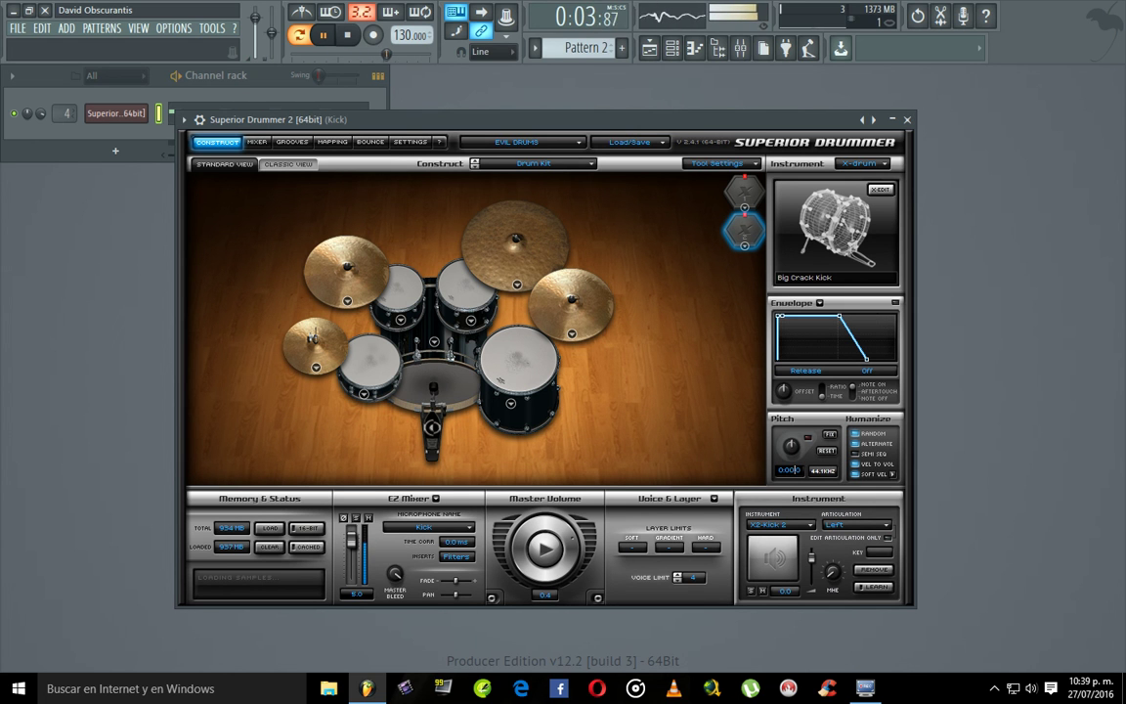
{"action": "type", "text": "2"}
{"action": "key", "text": "Return"}
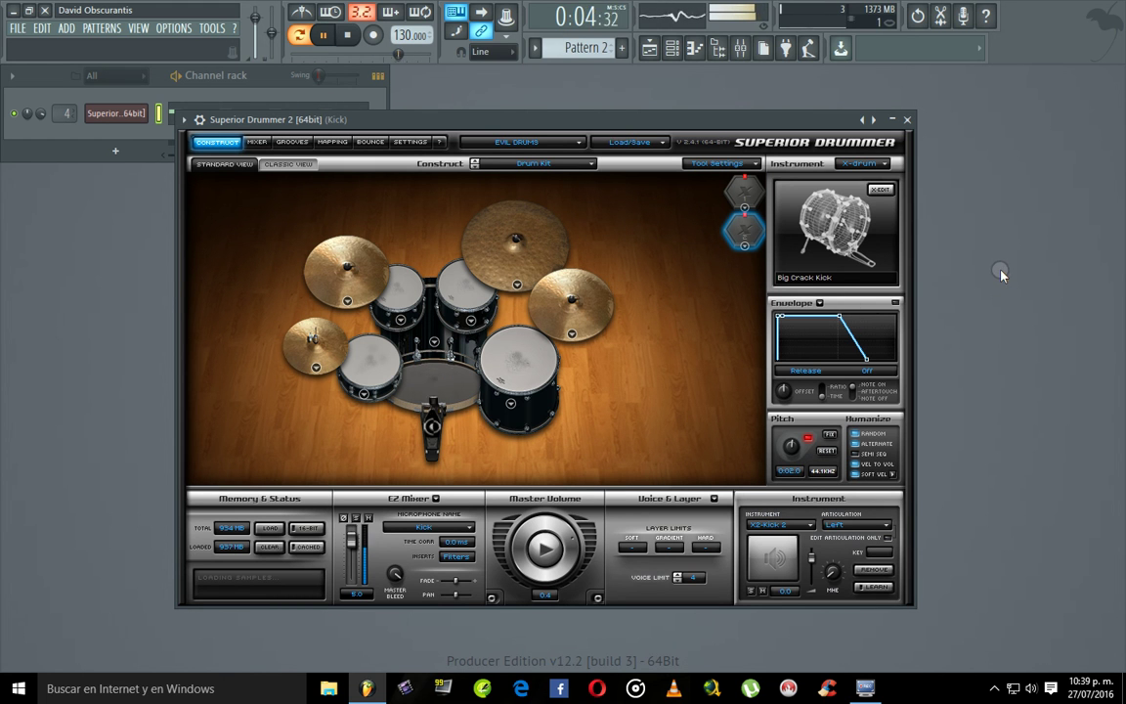
Step: Raise Insert 14's mixer volume to about -8.1 dB, hide the track inspector, and stop playback
{"action": "left_click", "coordinate": [742, 48]}
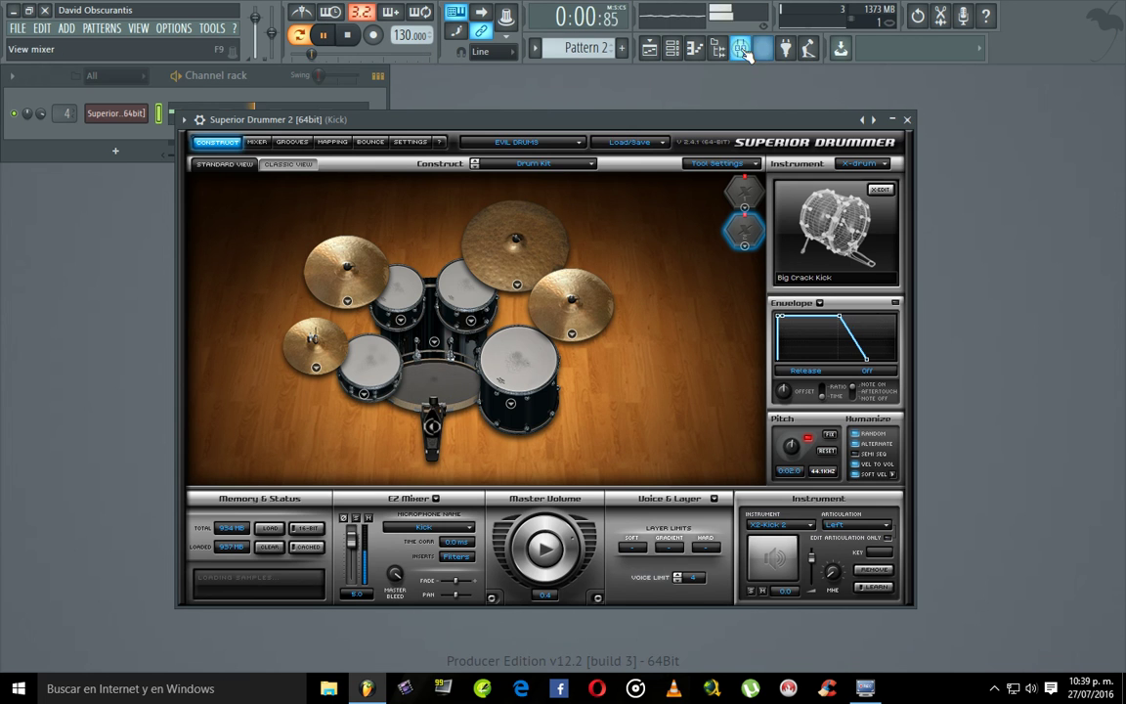
{"action": "left_click_drag", "start_coordinate": [754, 389], "coordinate": [751, 327]}
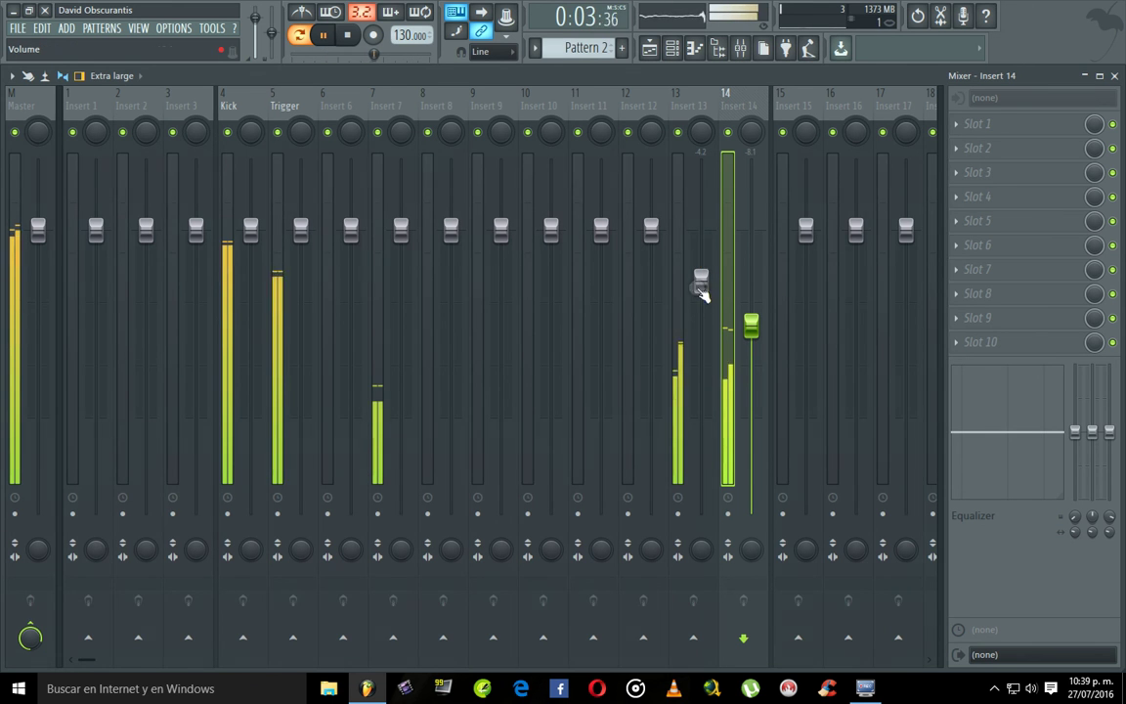
{"action": "left_click", "coordinate": [78, 75]}
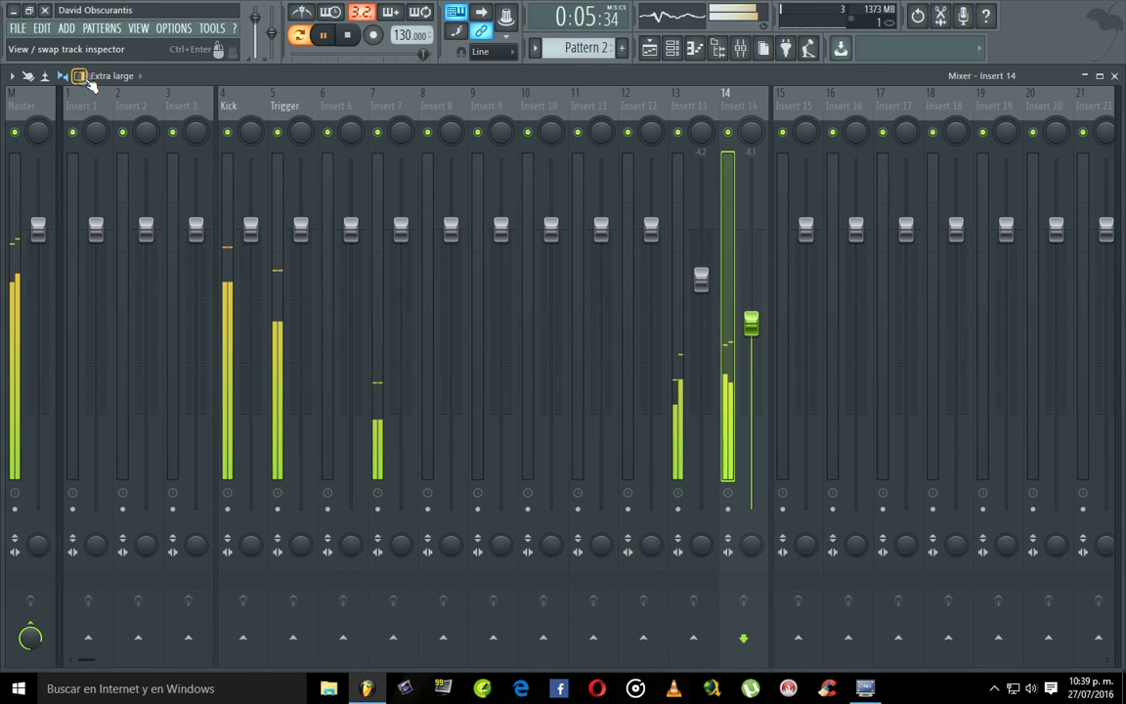
{"action": "key", "text": "space"}
{"action": "key", "text": "F9"}
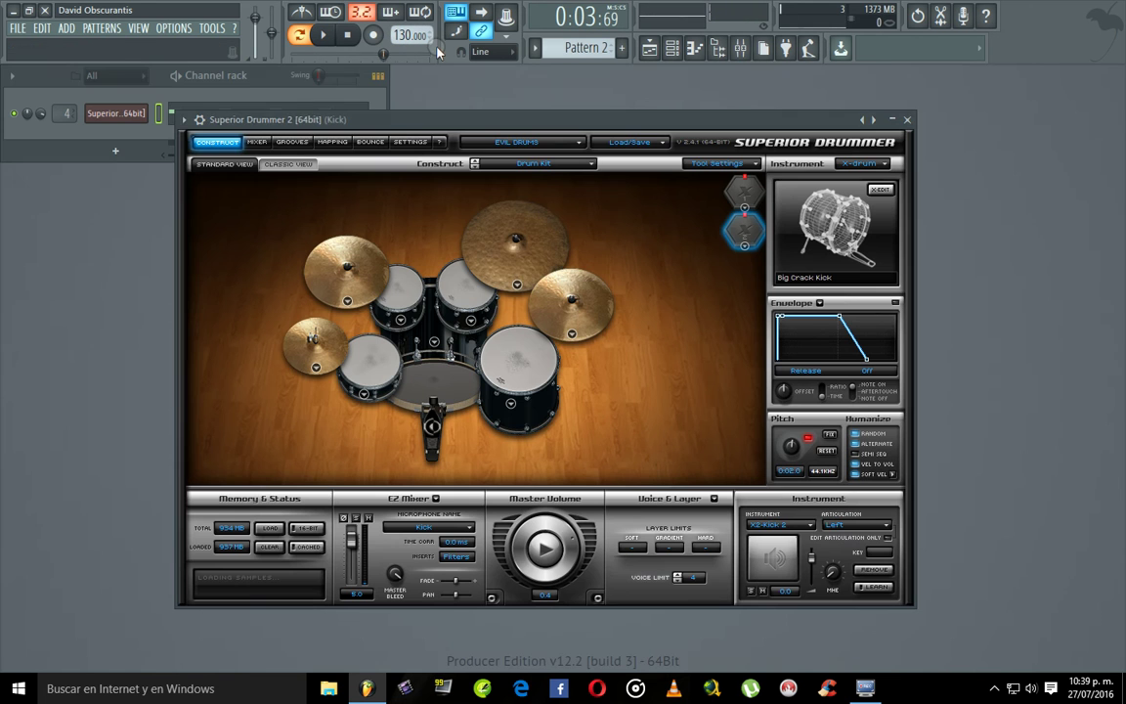
Step: Hide the channel rack
{"action": "left_click", "coordinate": [130, 100]}
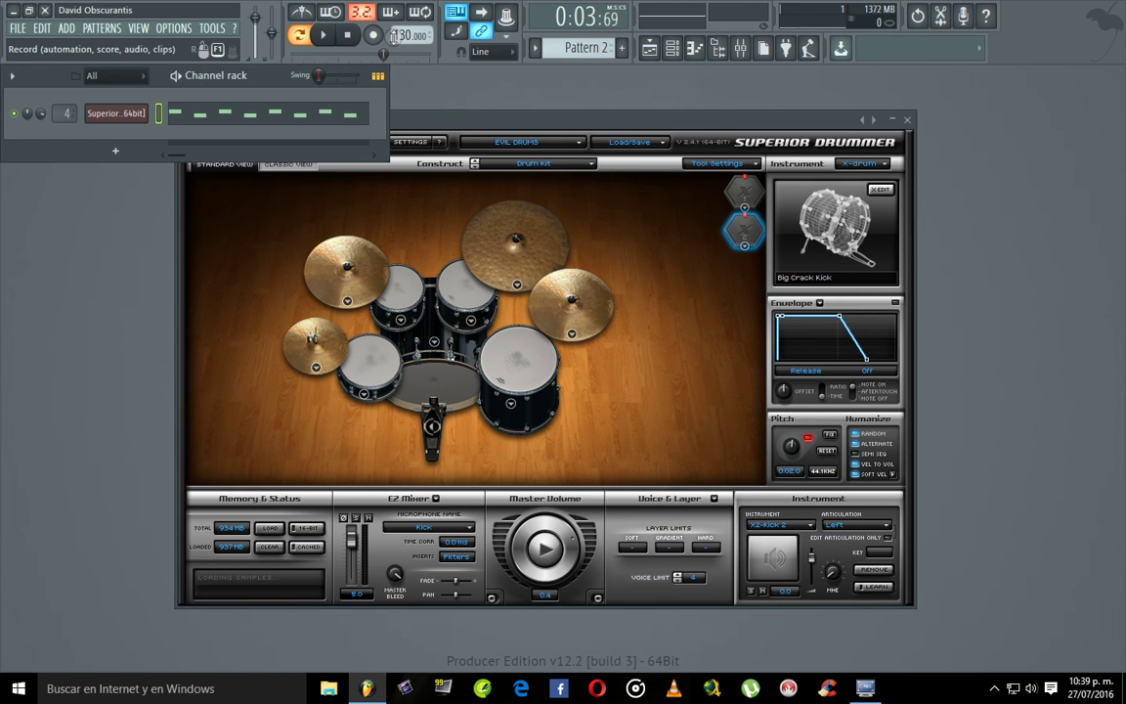
{"action": "left_click", "coordinate": [691, 52]}
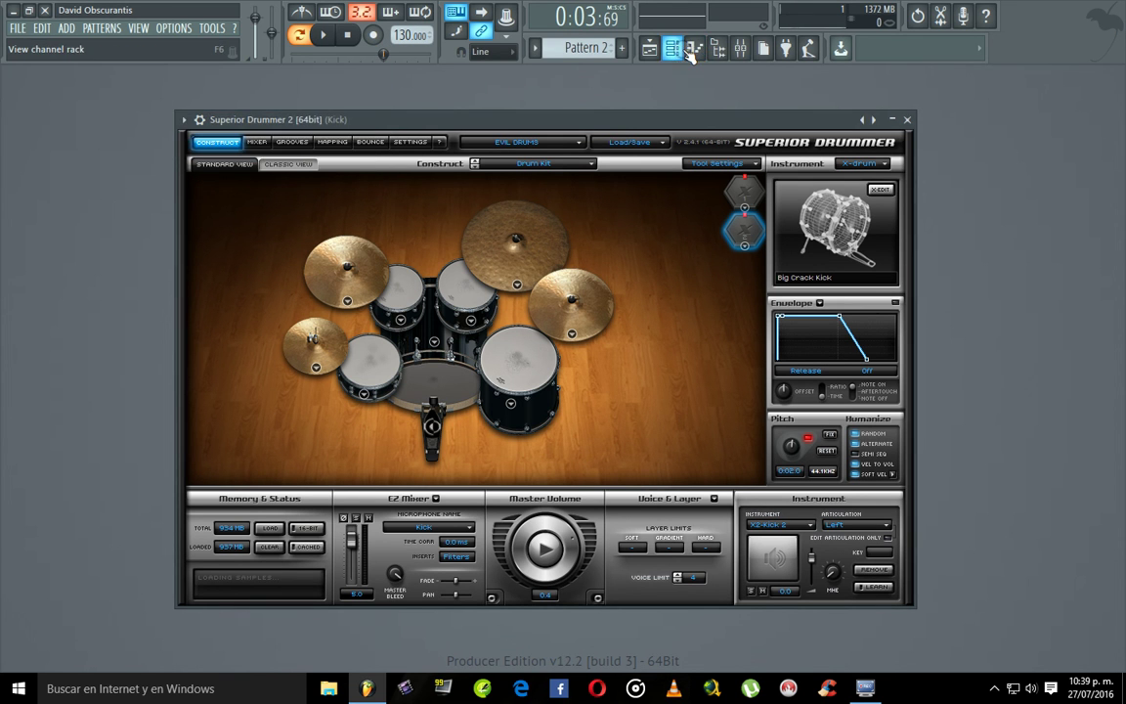